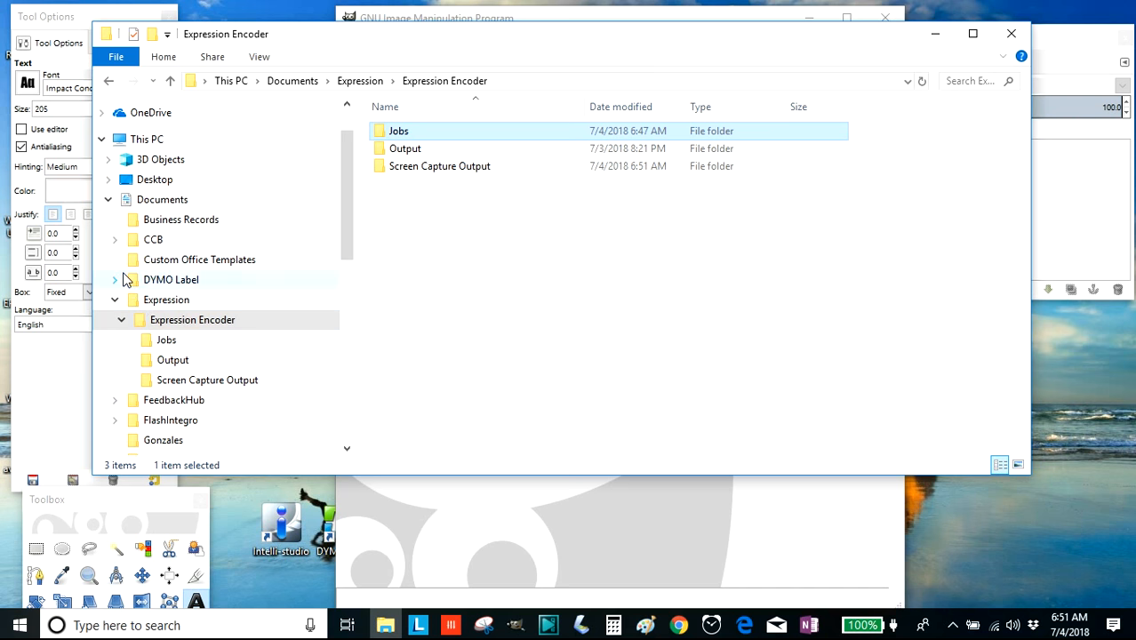
Open the photo P1140379 from the 112CANON folder in Pictures as an image in GIMP.
click(114, 300)
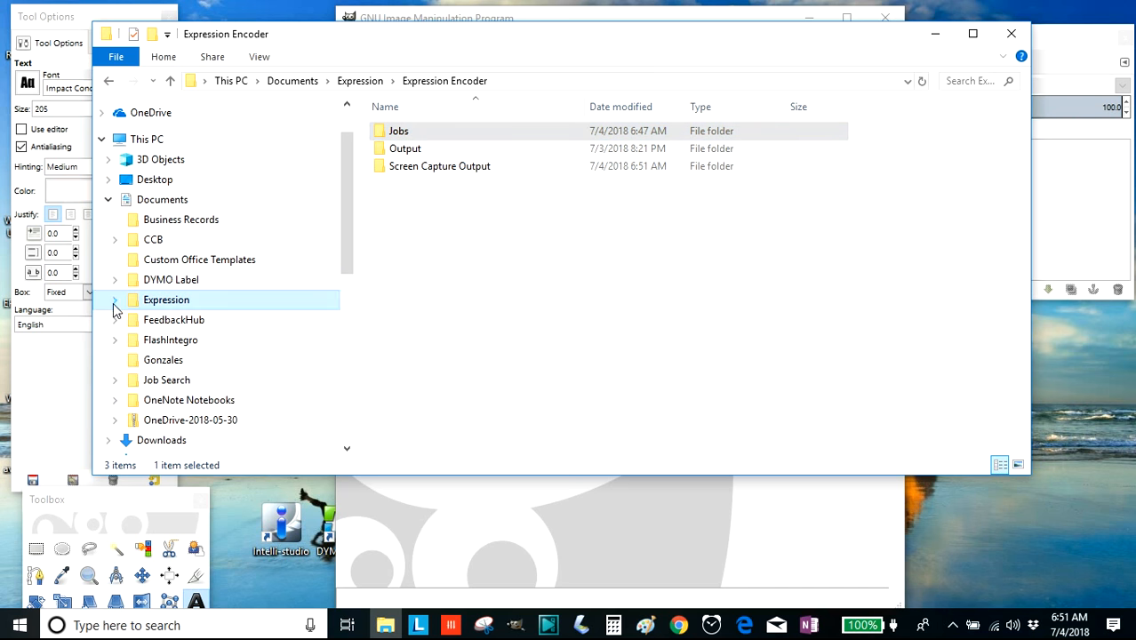
click(108, 199)
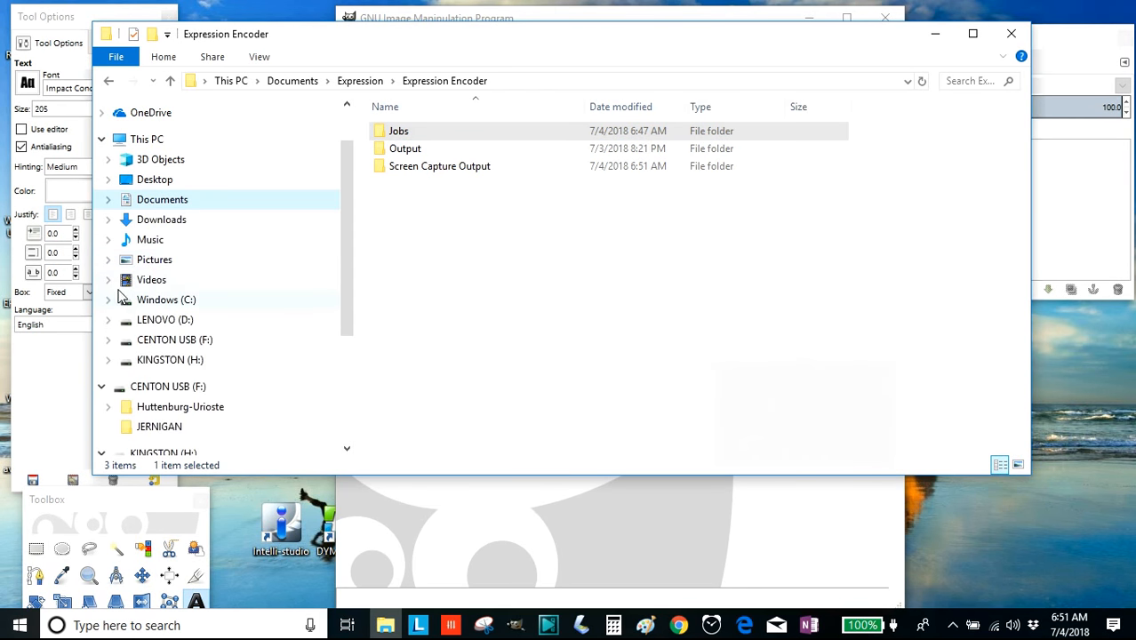
click(138, 263)
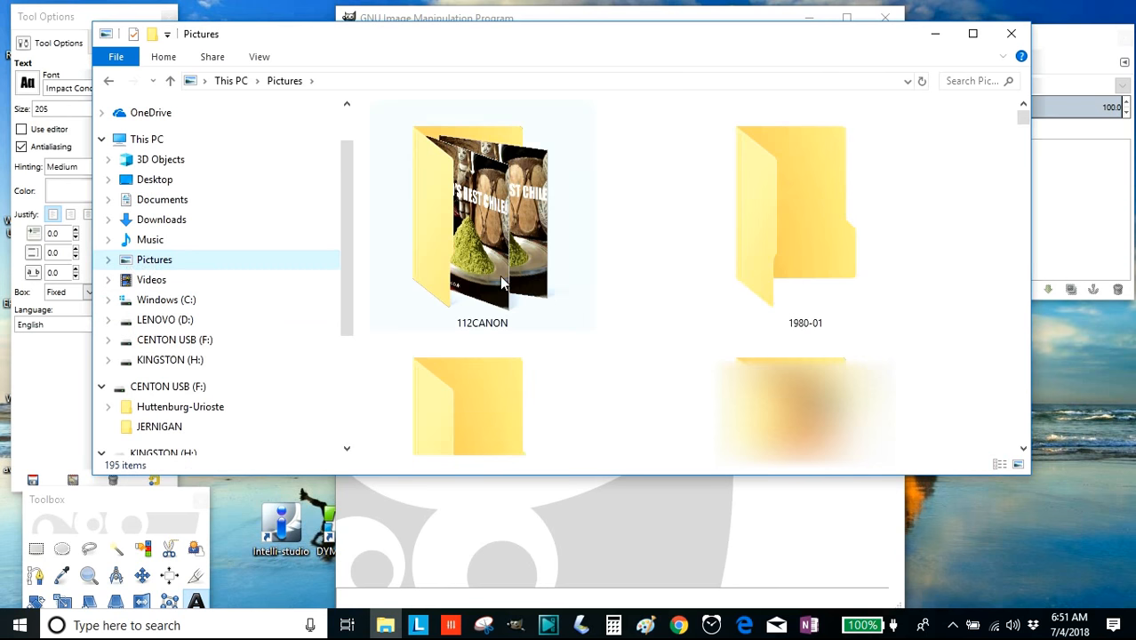
click(109, 261)
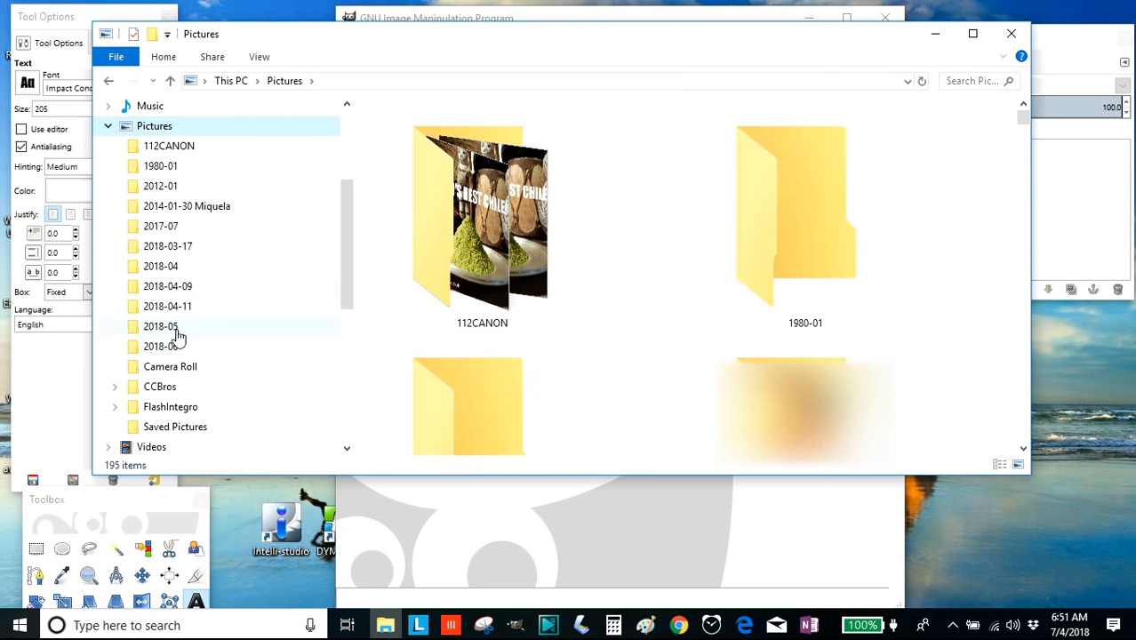
scroll(183, 234, up, 1)
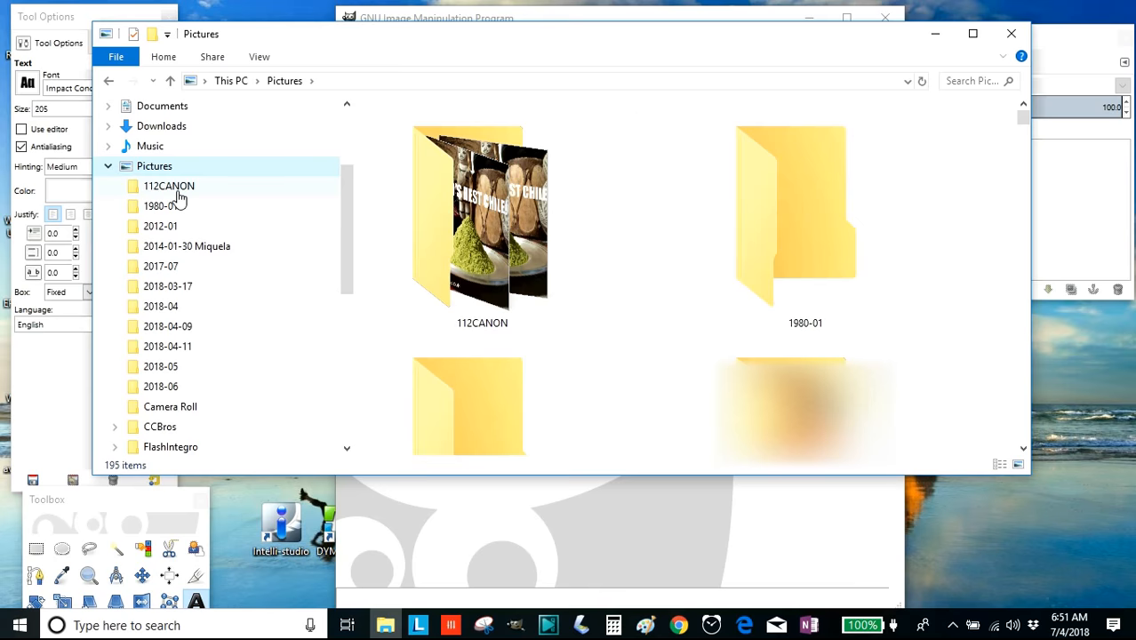
click(183, 189)
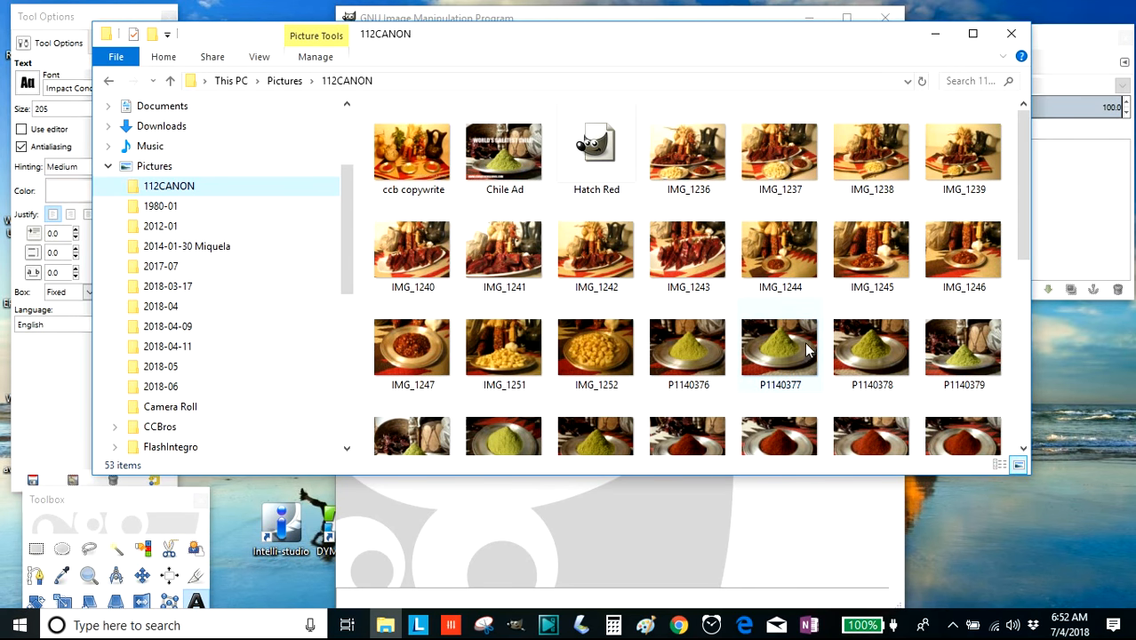
drag(976, 336, 698, 533)
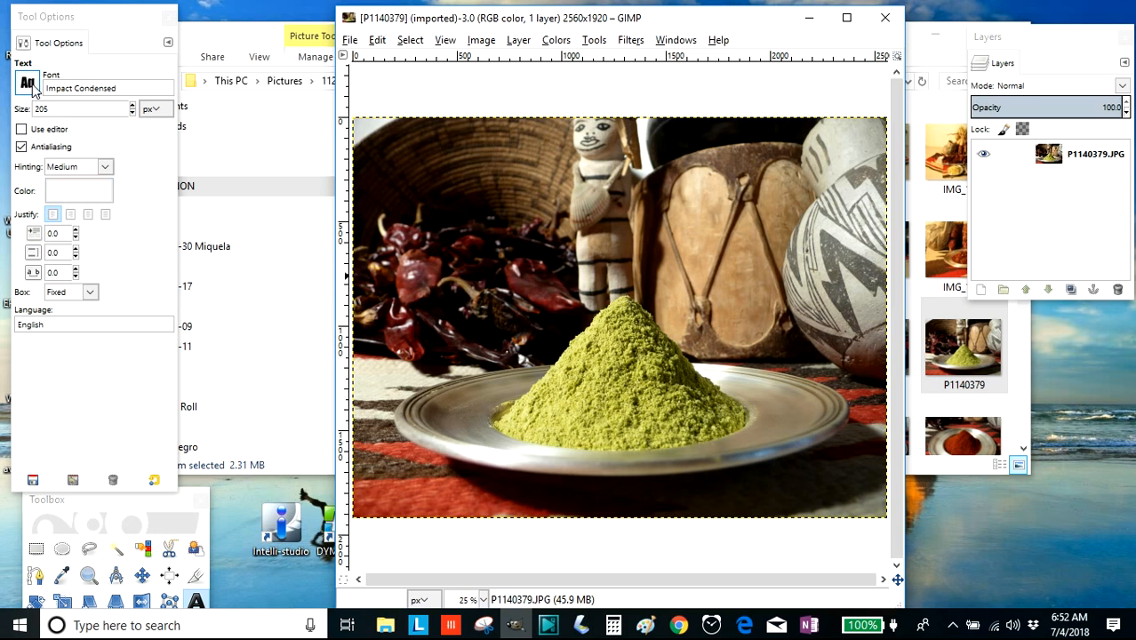
Draw a text box about 1892 × 544 px across the upper part of the photo with the Text tool.
drag(96, 507, 114, 40)
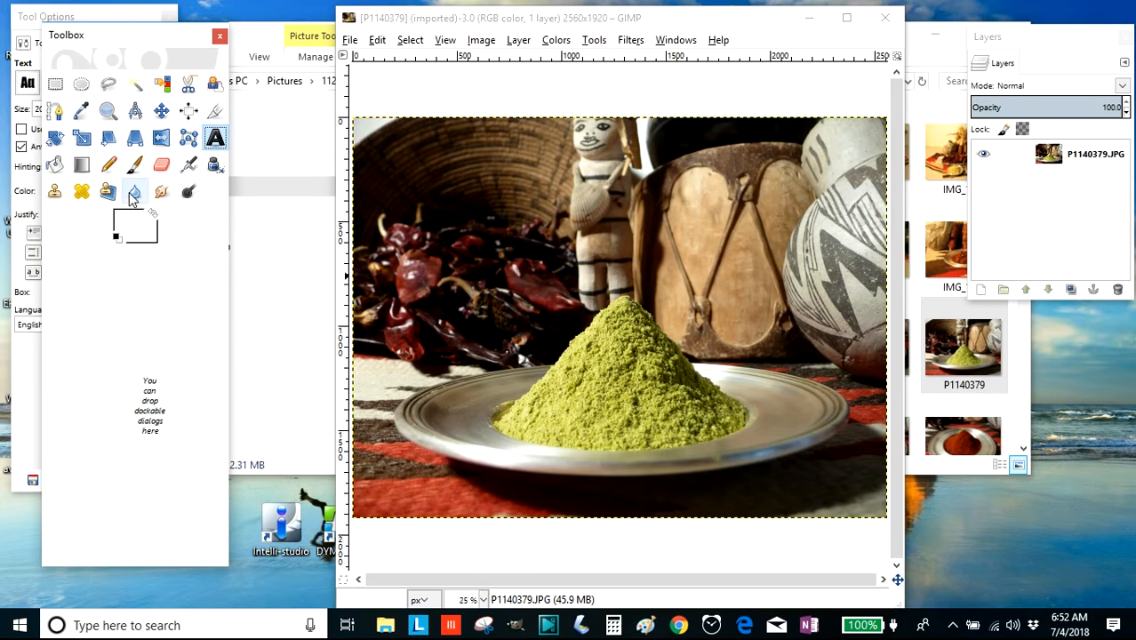
click(216, 140)
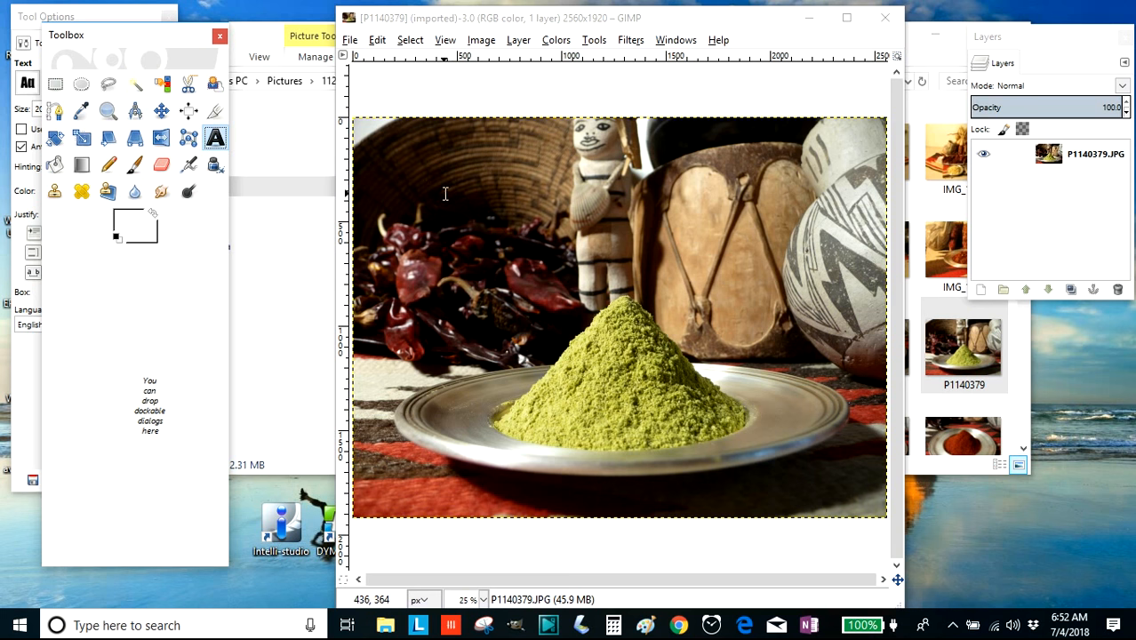
mouse_move(428, 173)
mouse_down()
mouse_move(845, 286)
mouse_move(824, 288)
mouse_up()
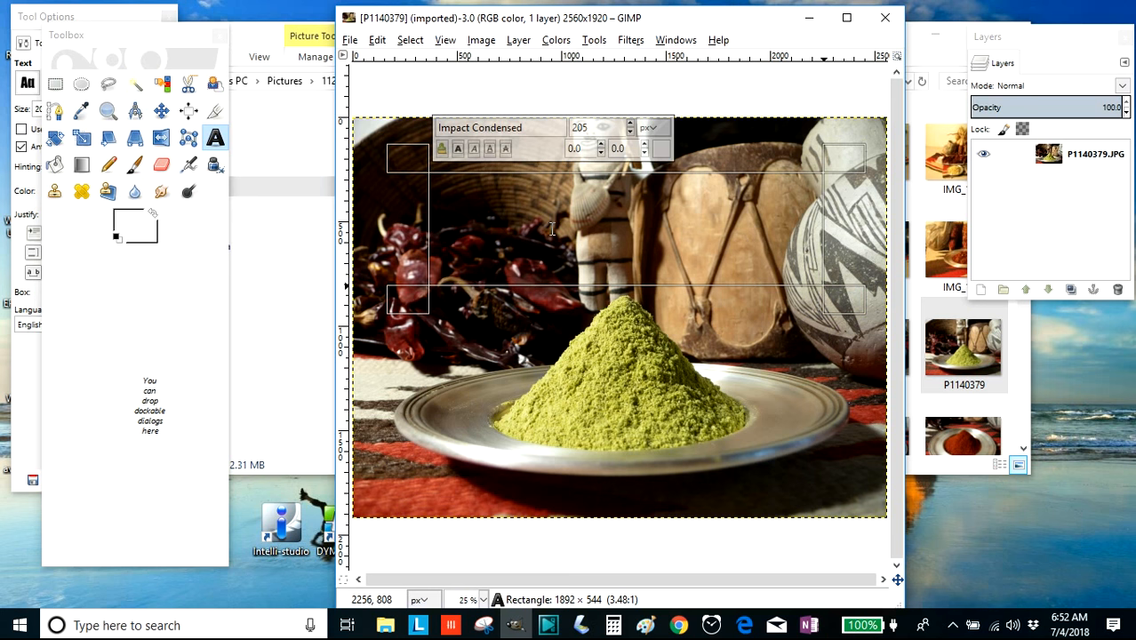
Enter the headline "WORLD'S GREATEST CHILE!" in capitals in the upper text box.
key(Caps_Lock)
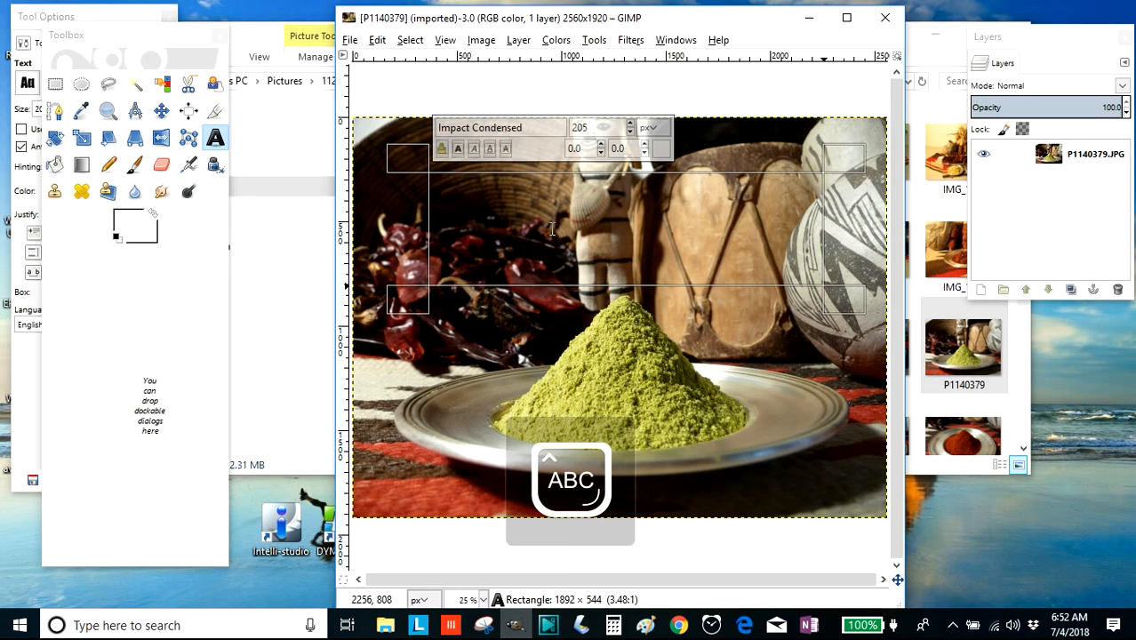
text(WORLD)
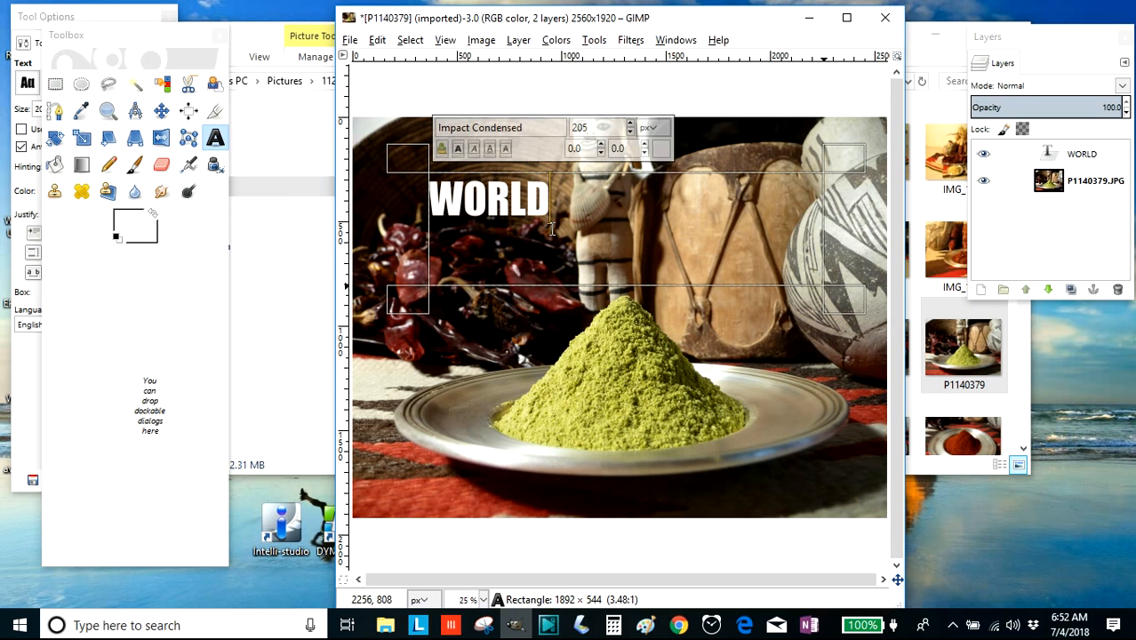
text('S)
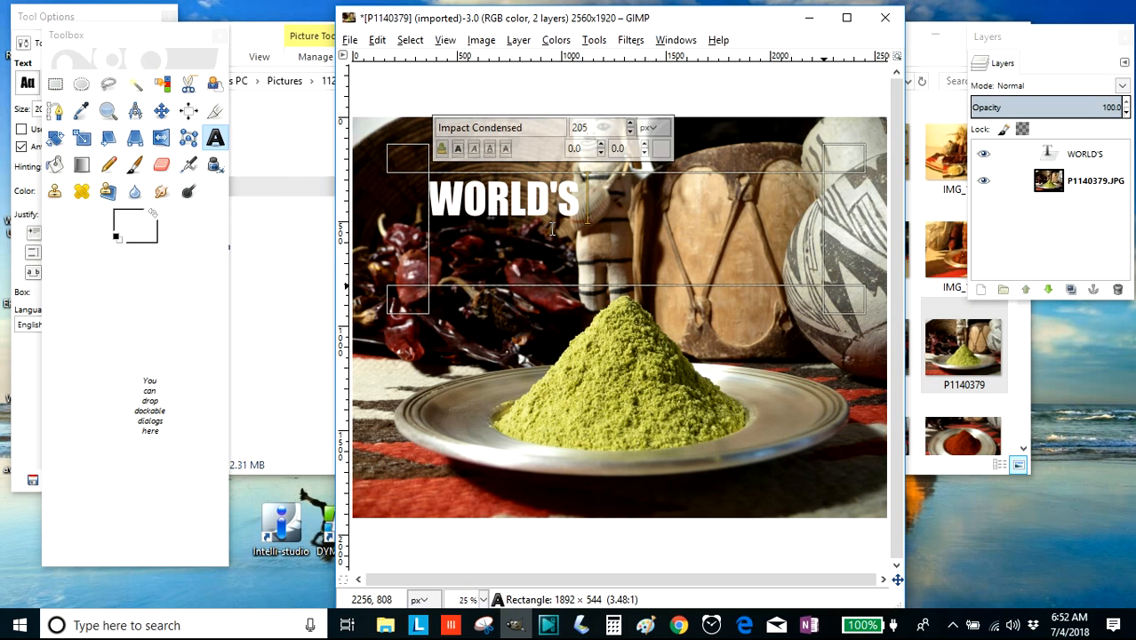
text( GREATEST)
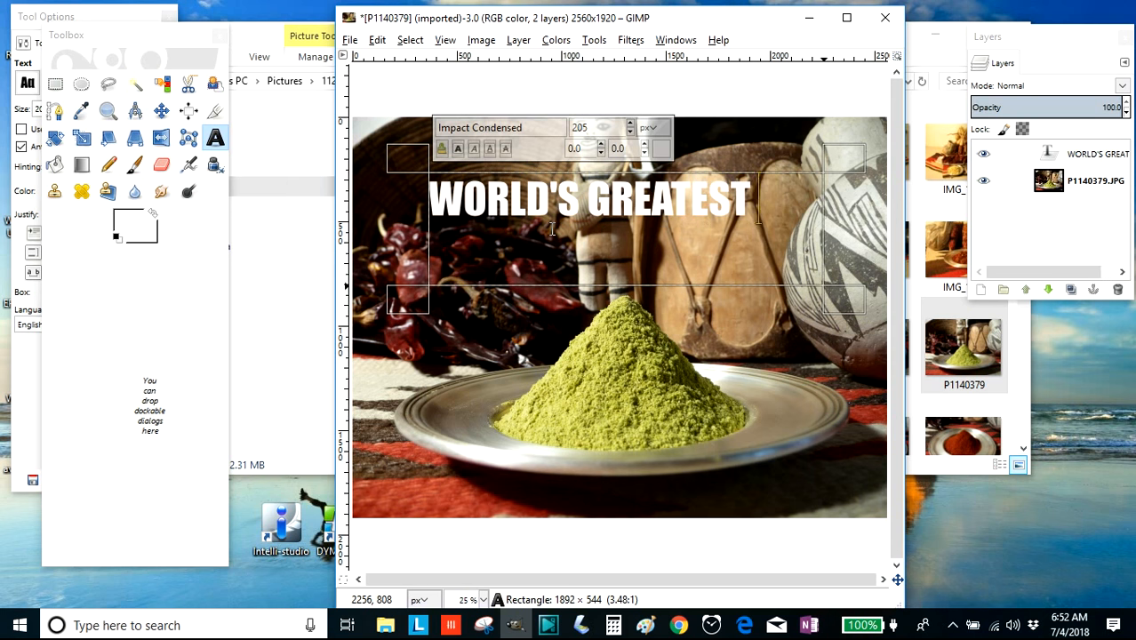
key(Return)
text(CHILE)
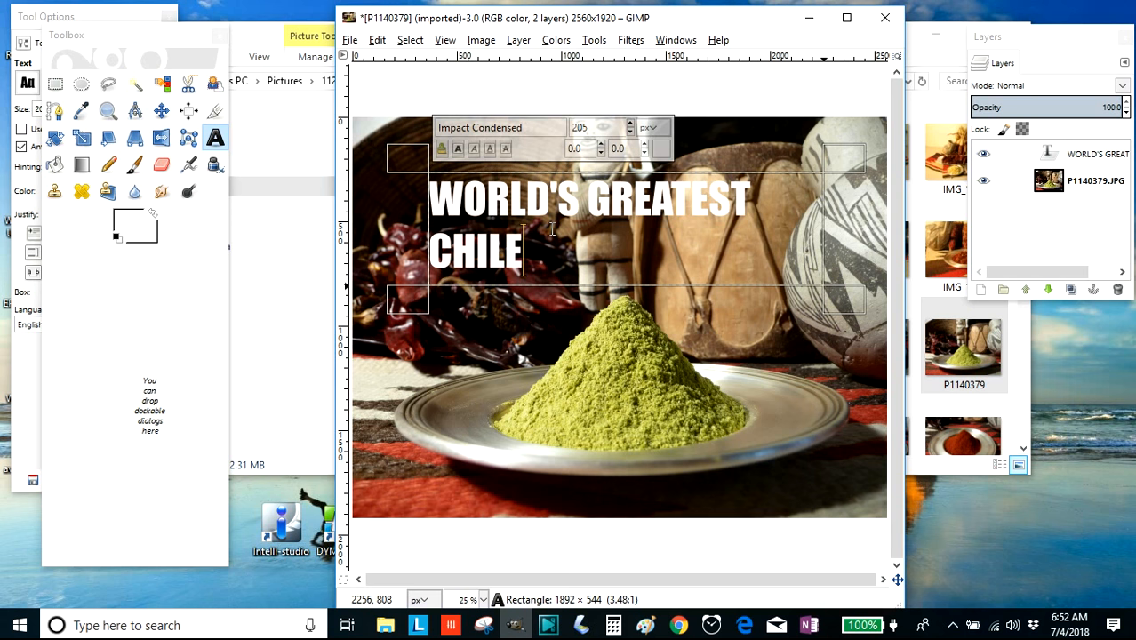
text(!)
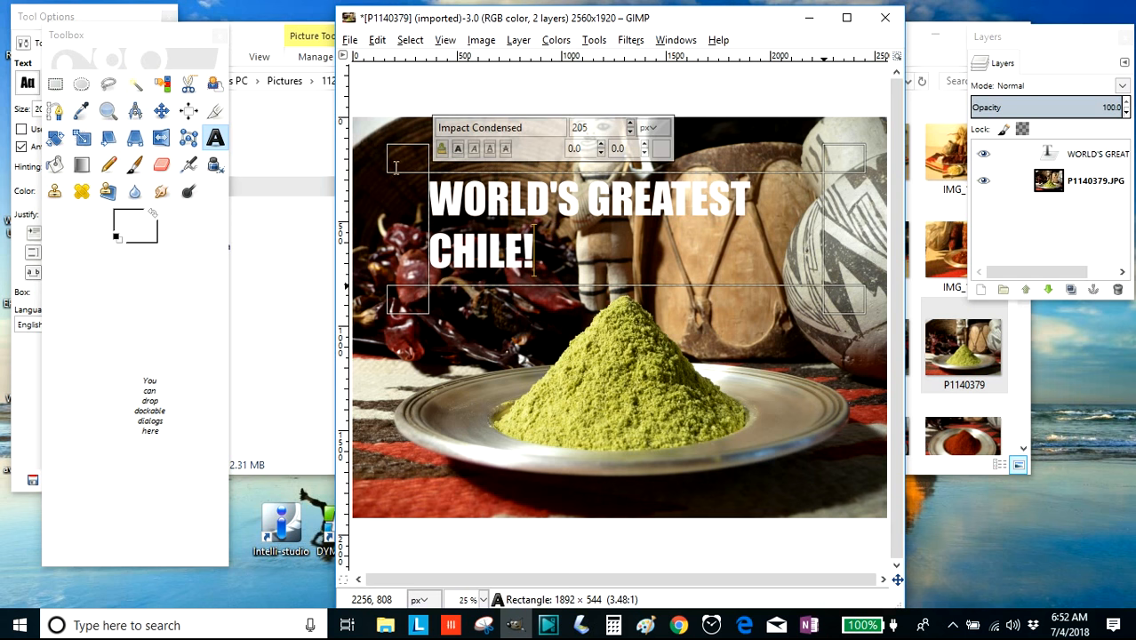
Resize the headline's text box to about 2200 × 416 px so the headline fits on one line across the photo.
drag(411, 155, 377, 157)
drag(851, 155, 891, 157)
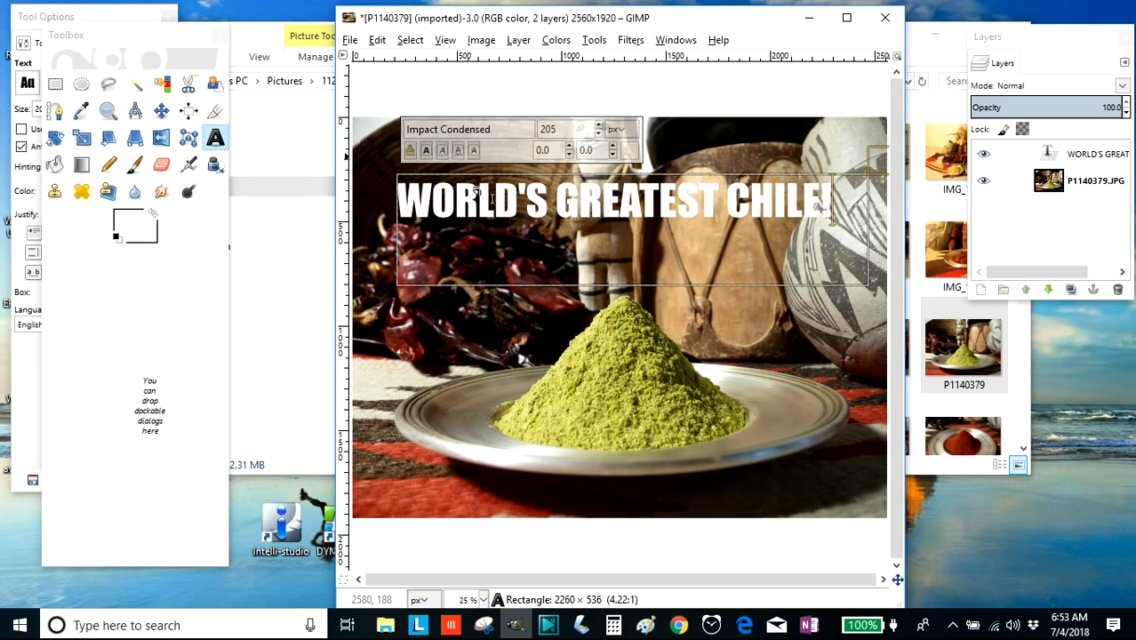
drag(380, 162, 389, 179)
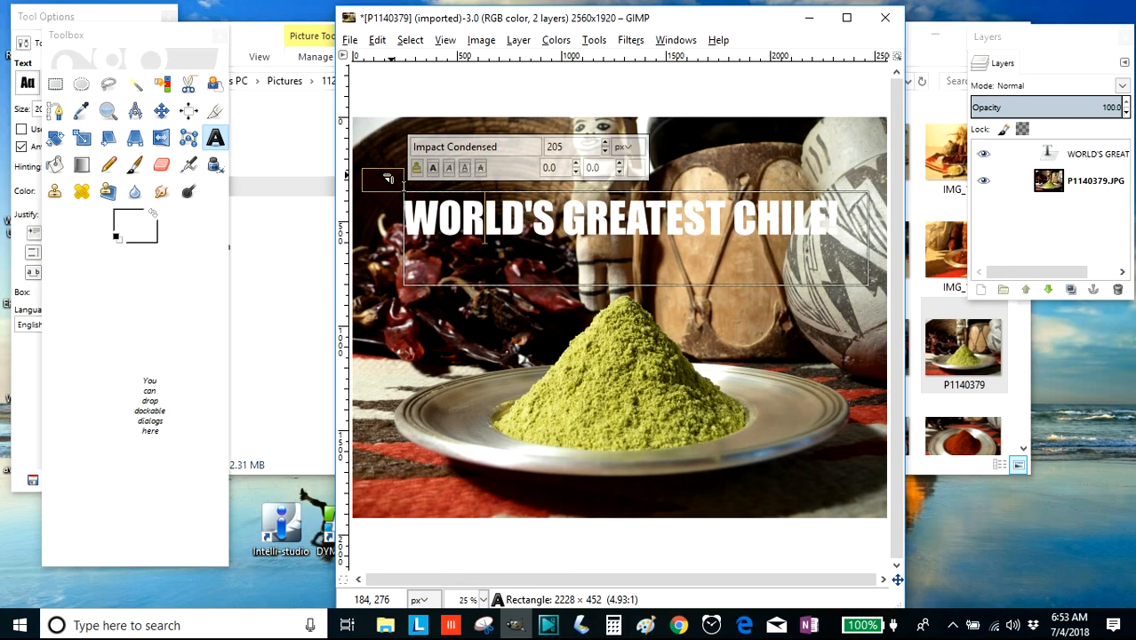
drag(388, 178, 388, 184)
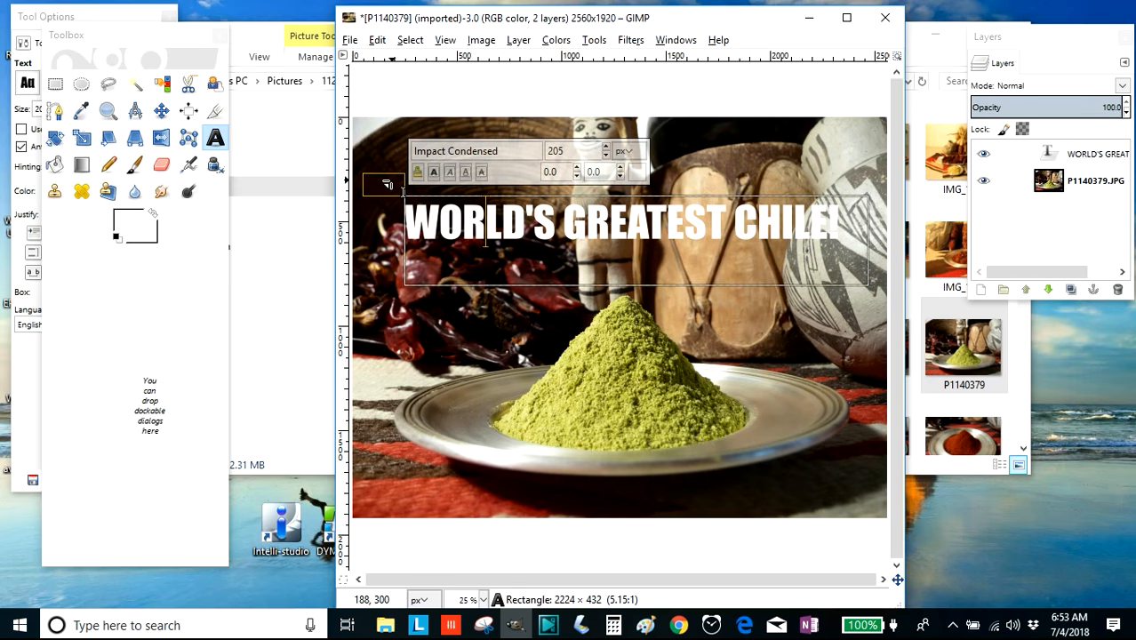
drag(387, 185, 389, 188)
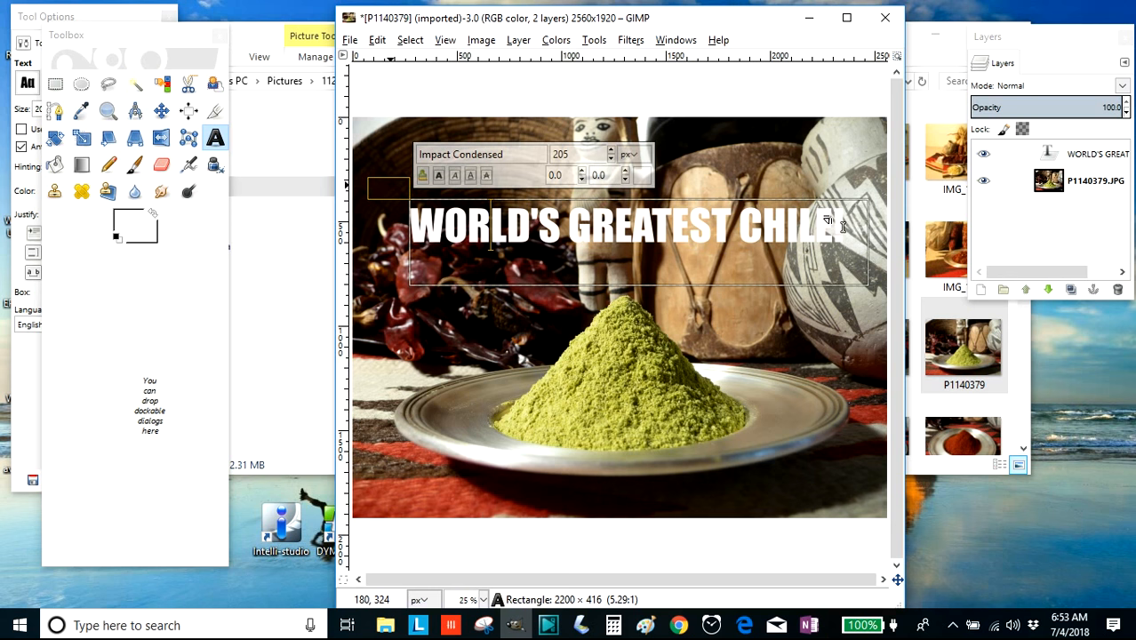
drag(847, 227, 392, 221)
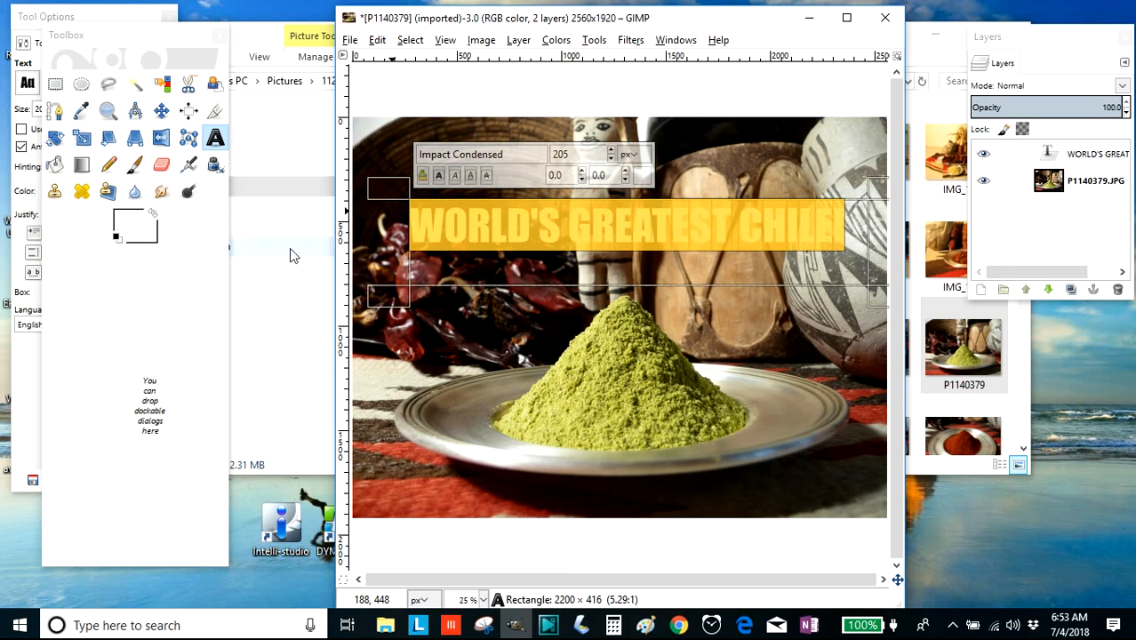
drag(129, 37, 99, 450)
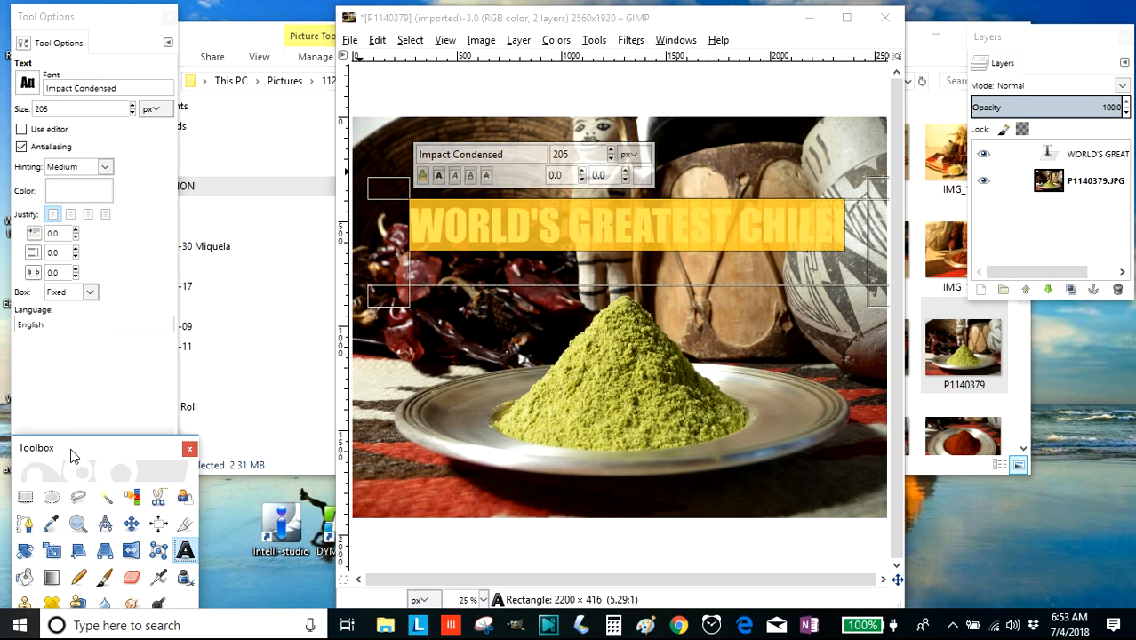
drag(84, 444, 87, 503)
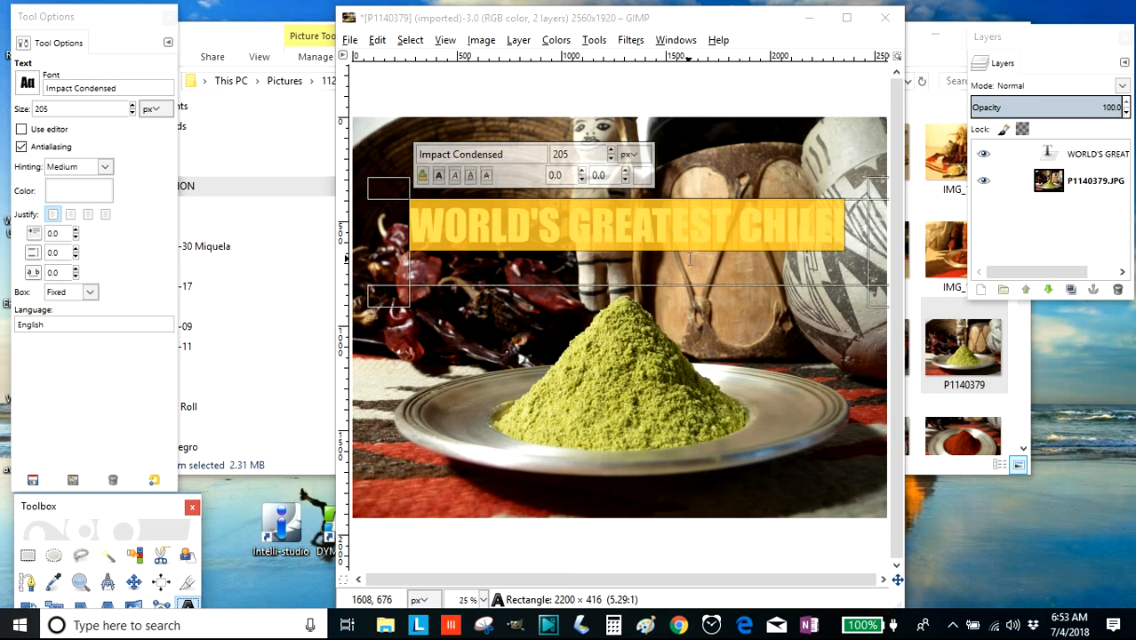
click(790, 277)
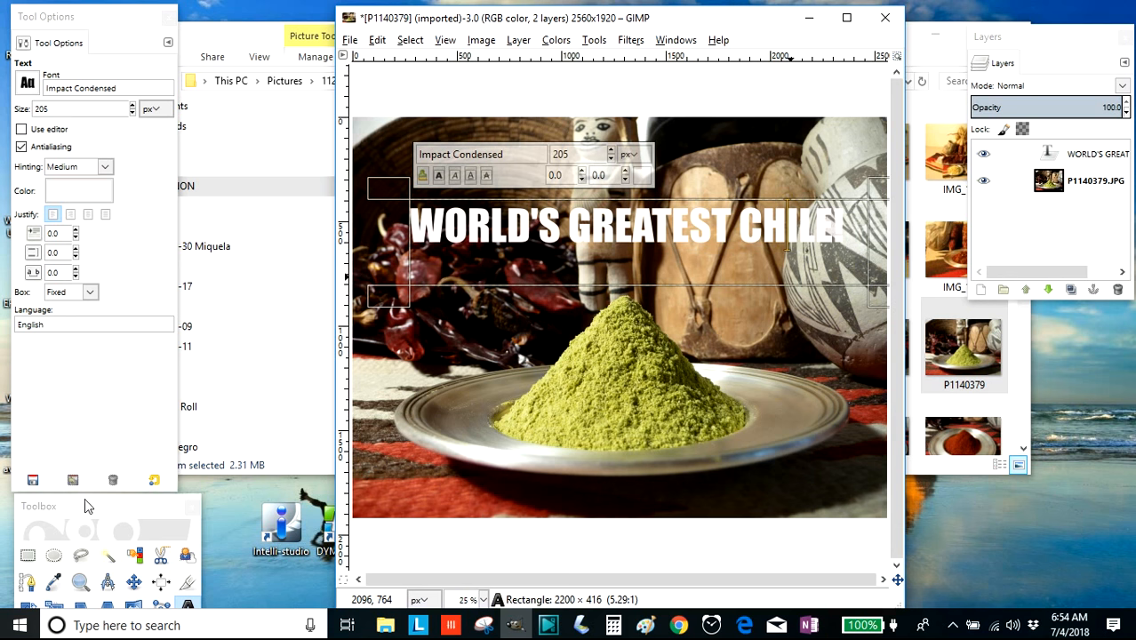
drag(85, 503, 116, 132)
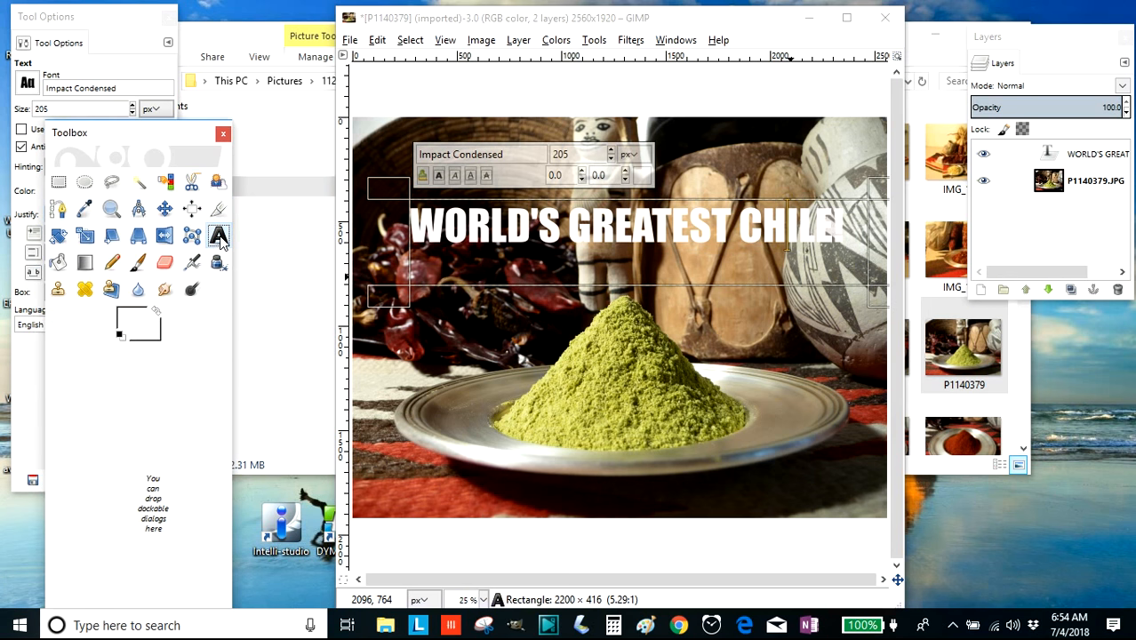
click(376, 466)
drag(376, 466, 689, 502)
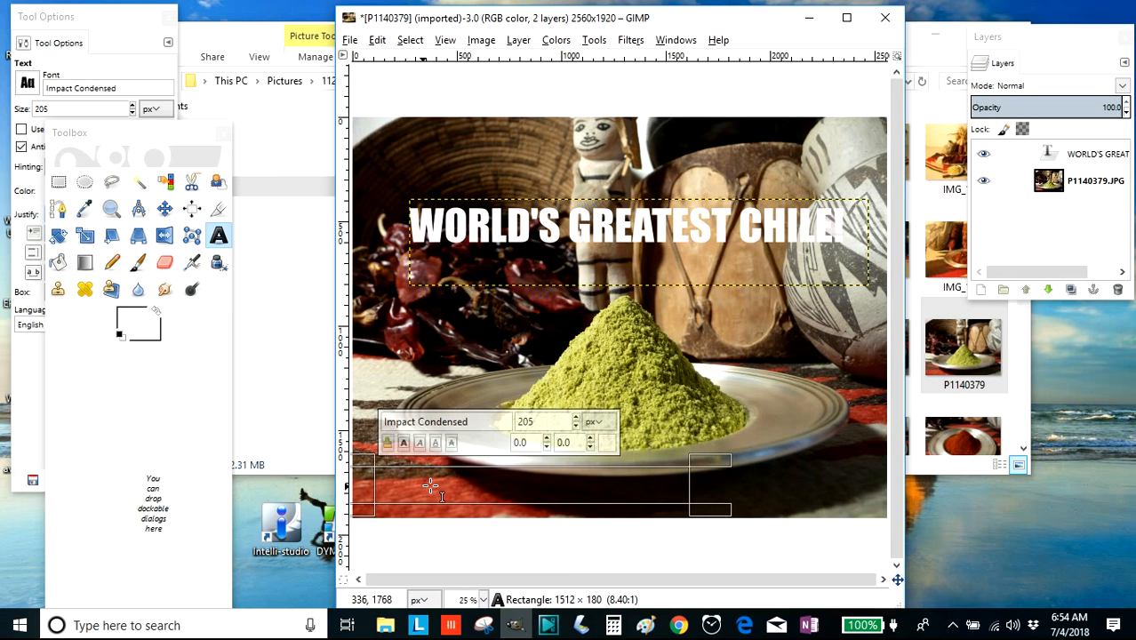
text(WWW.)
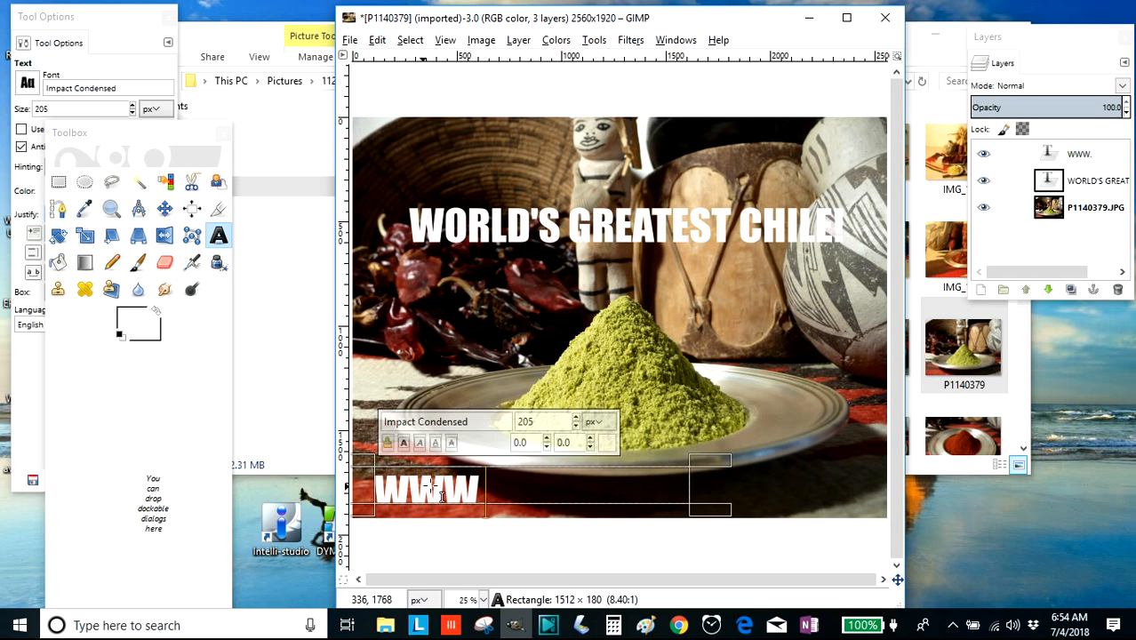
text(CHIMAYOCH)
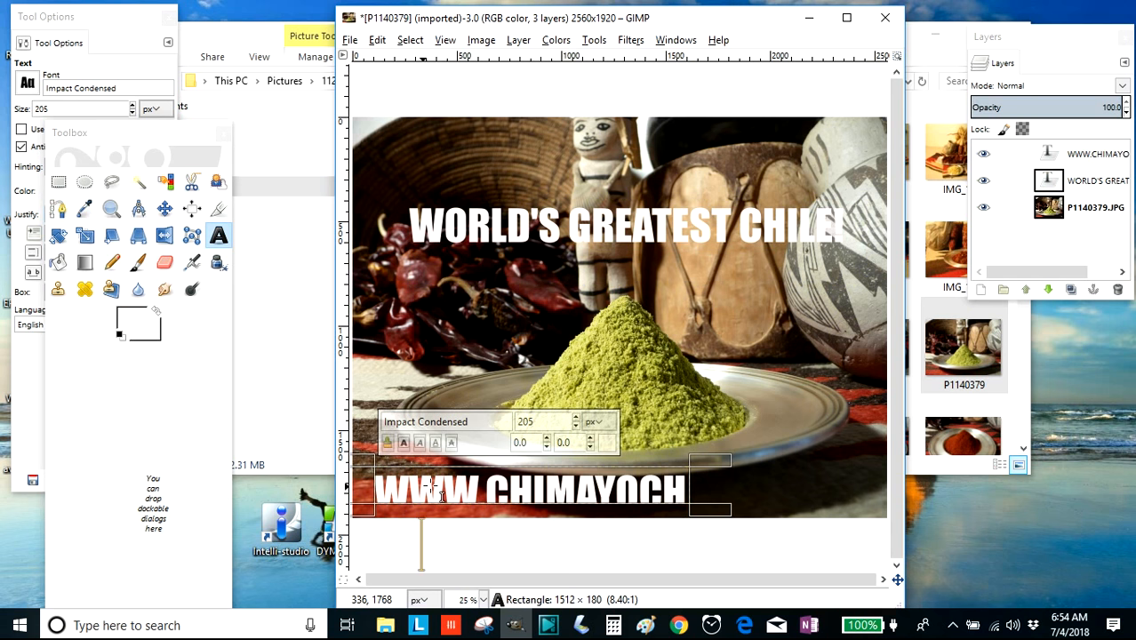
text(S.COM)
Reduce the font size of the whole web address text to 82 px.
key(ctrl+a)
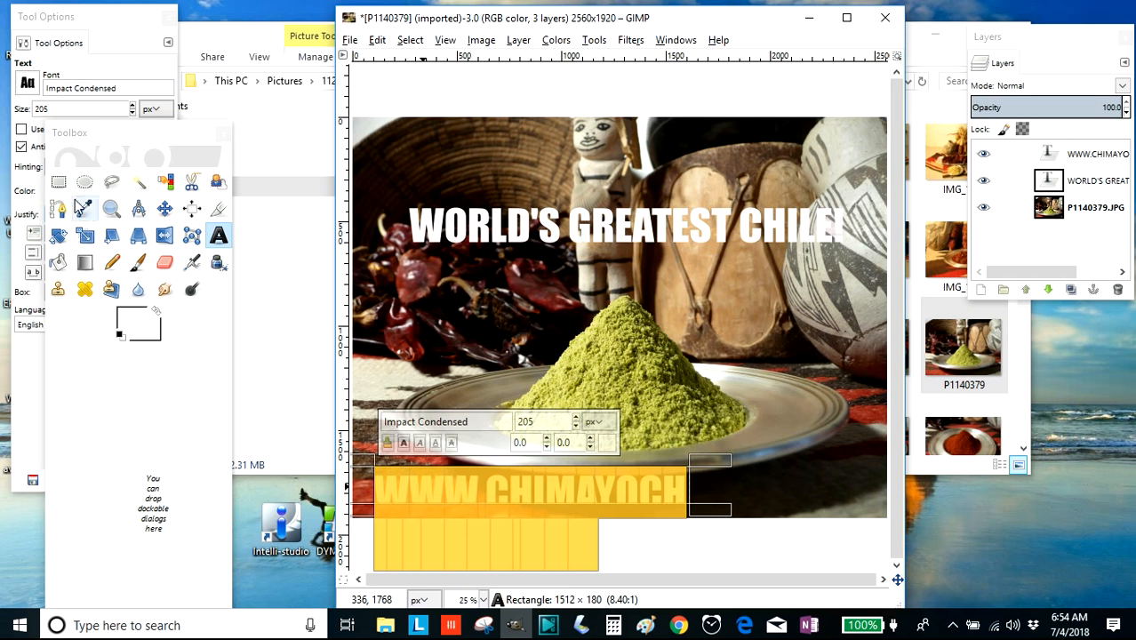
drag(124, 137, 53, 313)
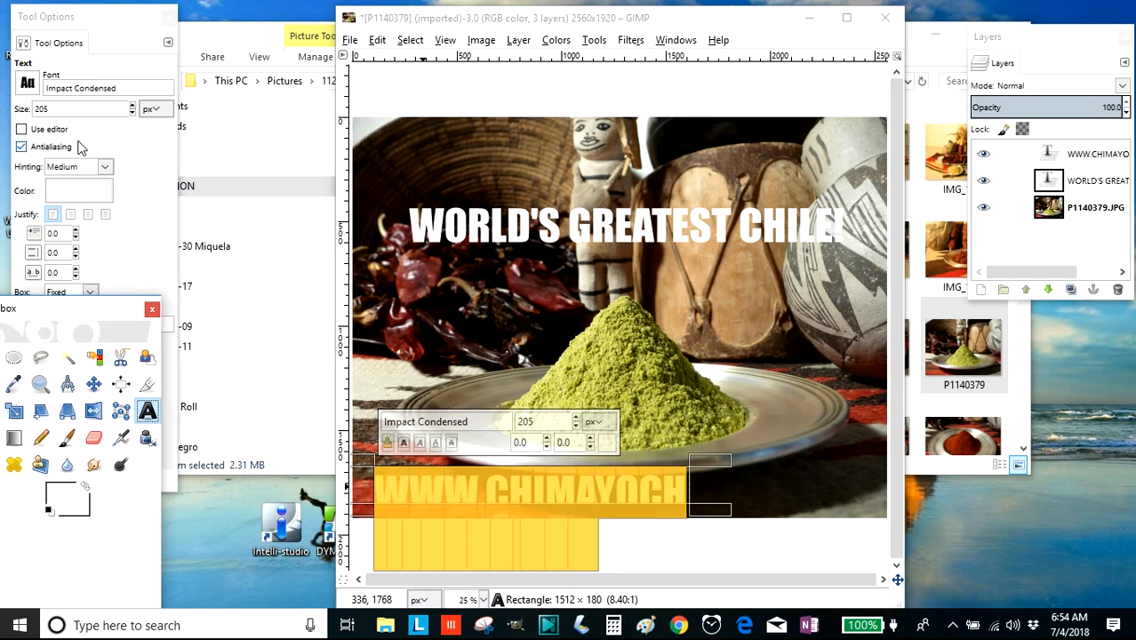
click(132, 114)
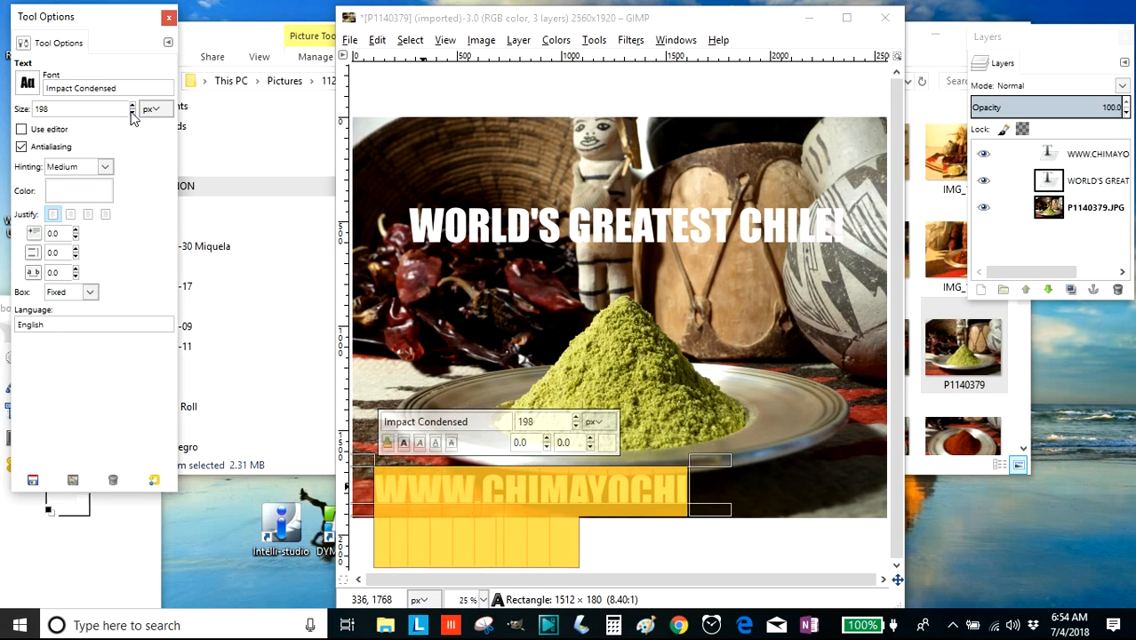
drag(133, 114, 132, 114)
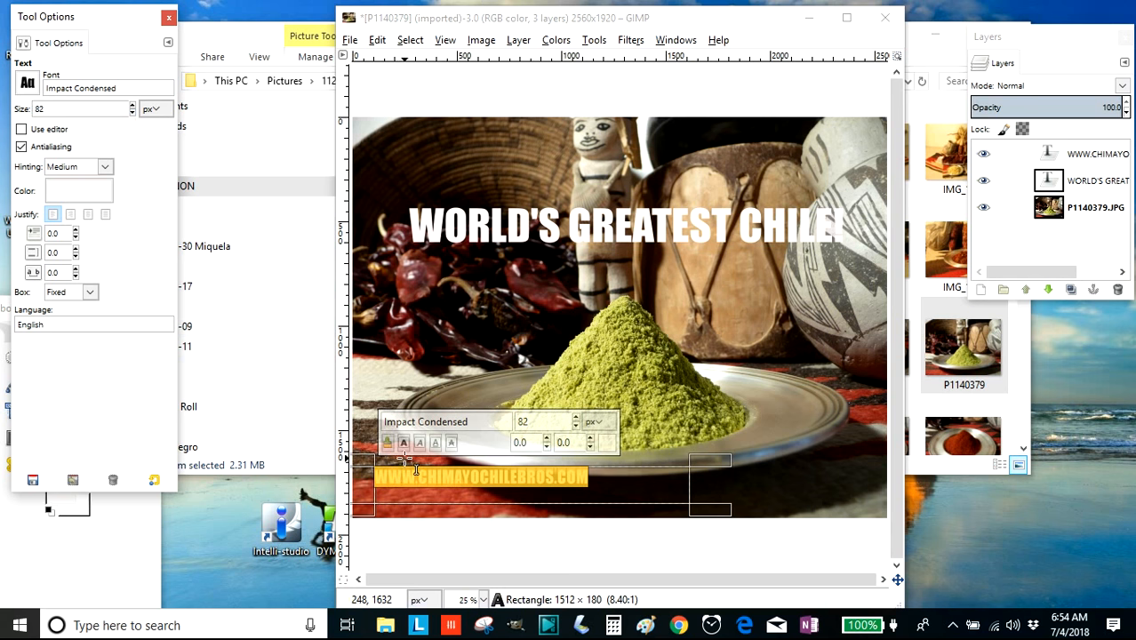
Resize the web address text box to about 1420 × 120 px, shifting its upper-left corner inward and down.
drag(364, 458, 366, 485)
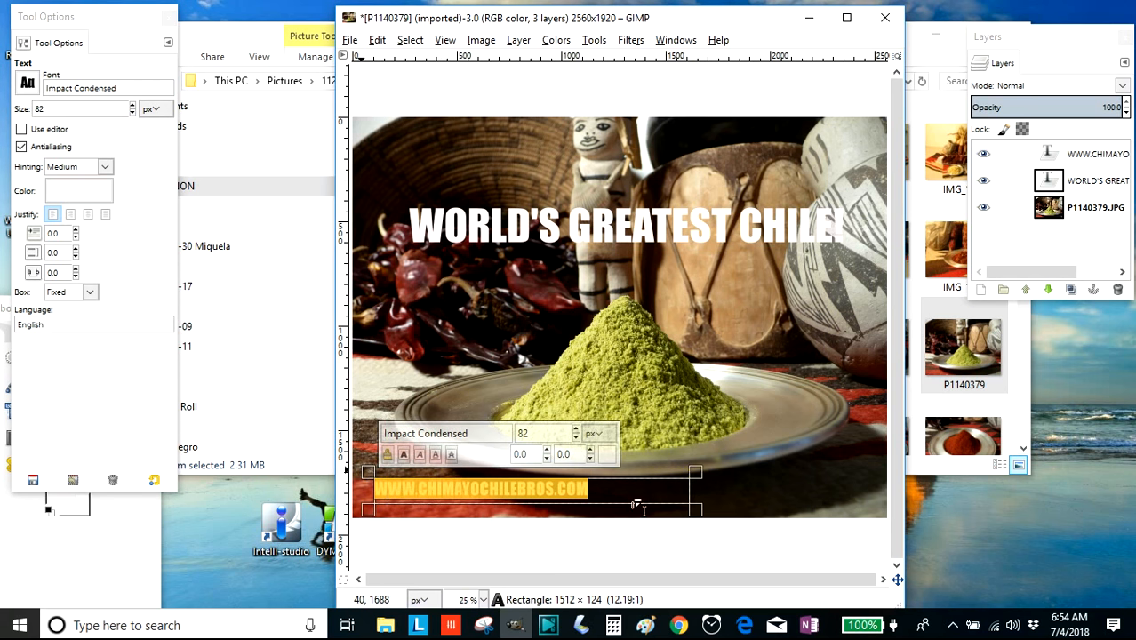
drag(700, 519, 704, 523)
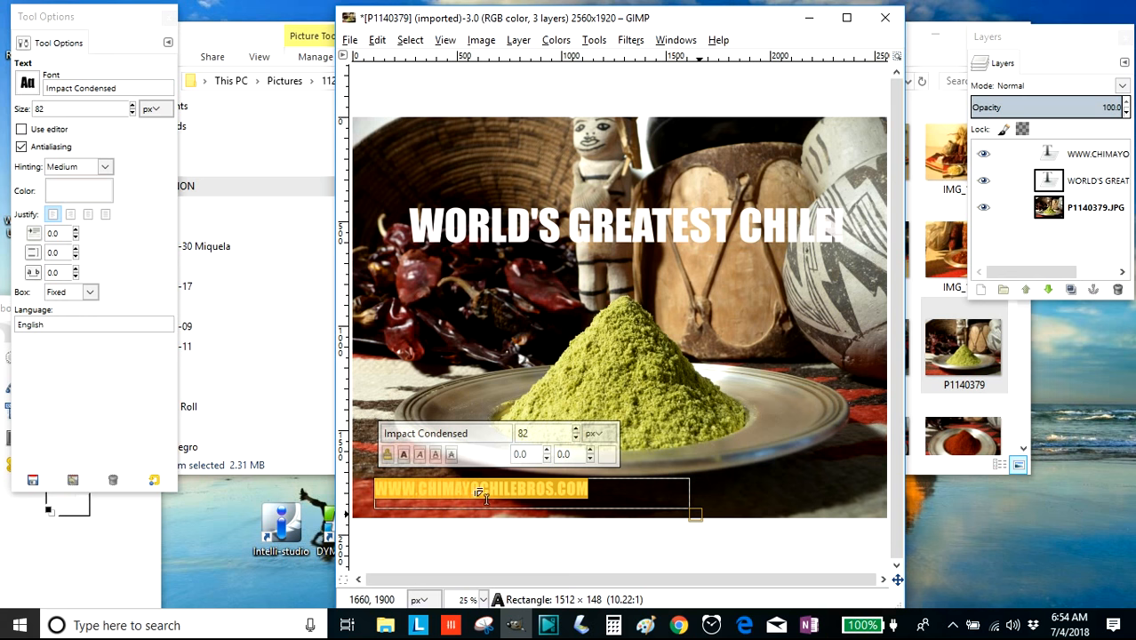
click(636, 496)
drag(375, 472, 396, 483)
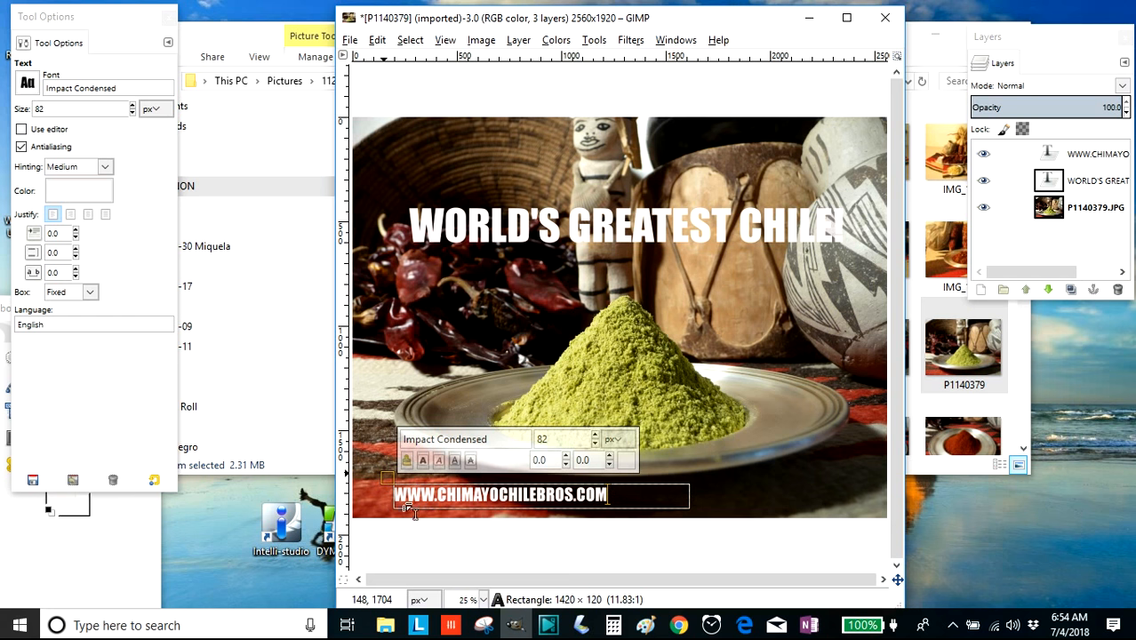
Resize the web address text box to about 1424 × 132 px so its text sits lower on the photo.
mouse_move(386, 519)
mouse_down()
mouse_move(398, 543)
mouse_move(407, 531)
mouse_move(393, 516)
mouse_move(389, 533)
mouse_up()
click(649, 493)
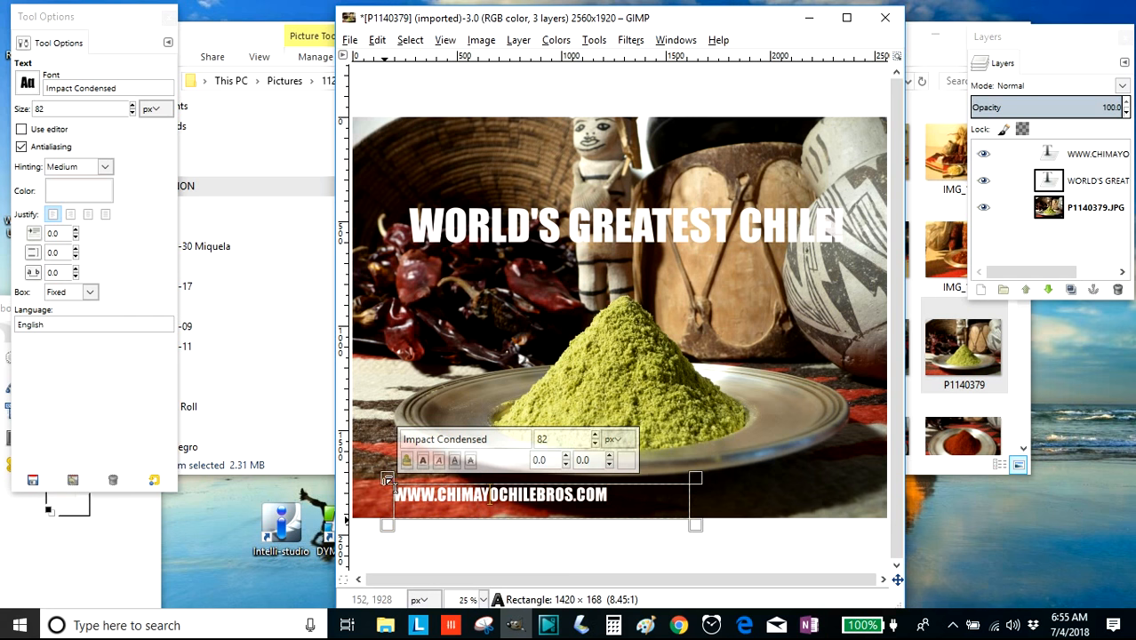
drag(386, 479, 386, 482)
drag(394, 493, 396, 501)
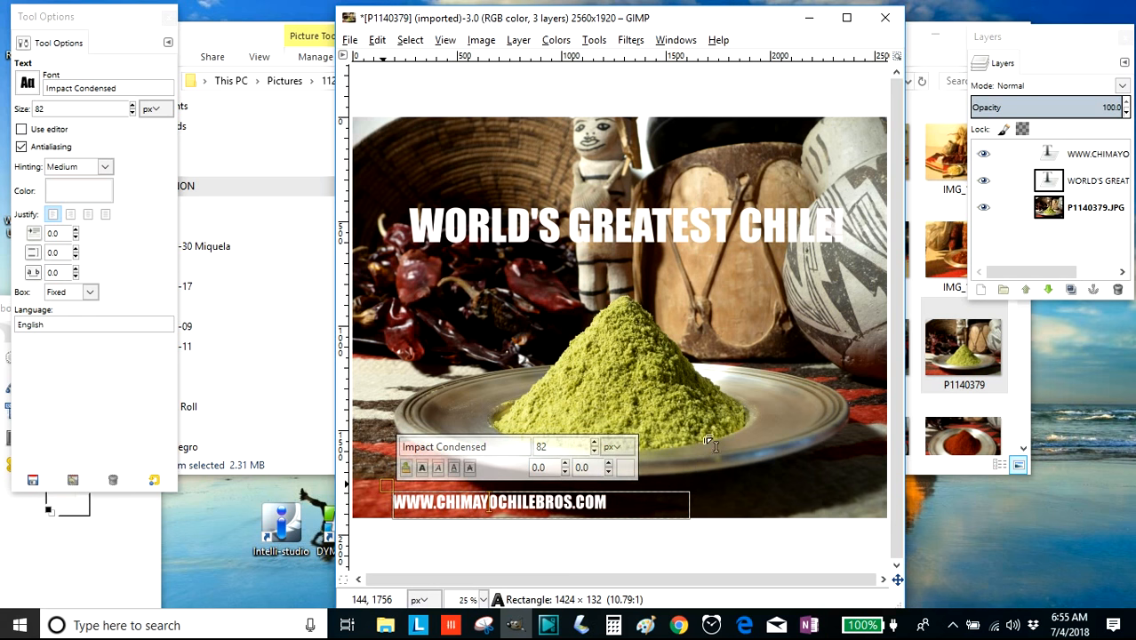
click(701, 342)
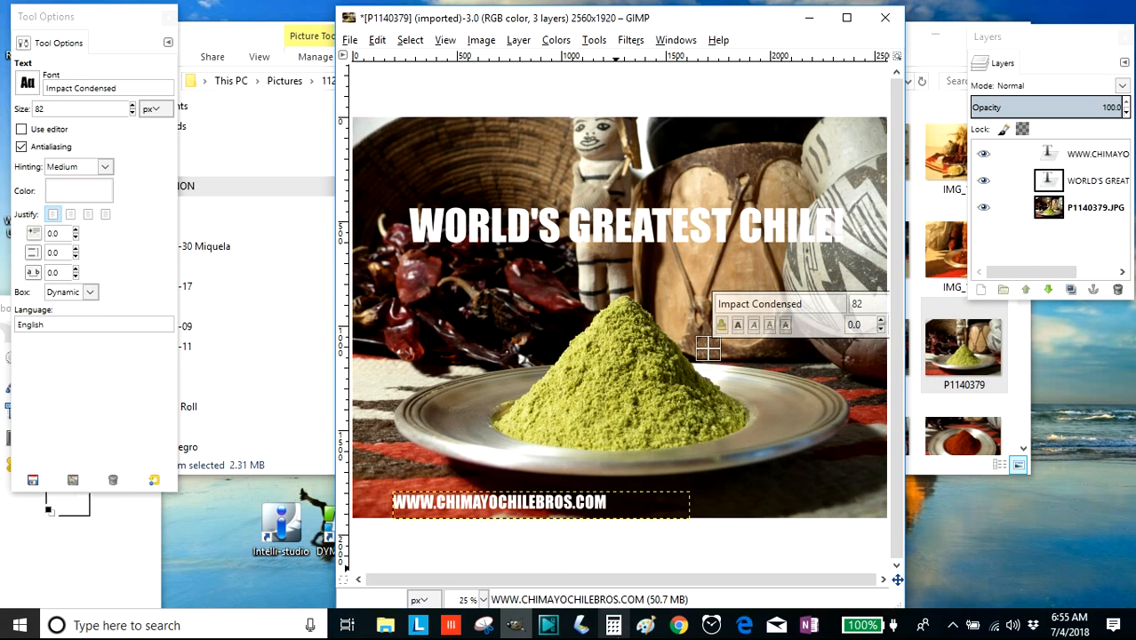
Save the project on the Desktop as "Chile Ad.xcf".
click(349, 43)
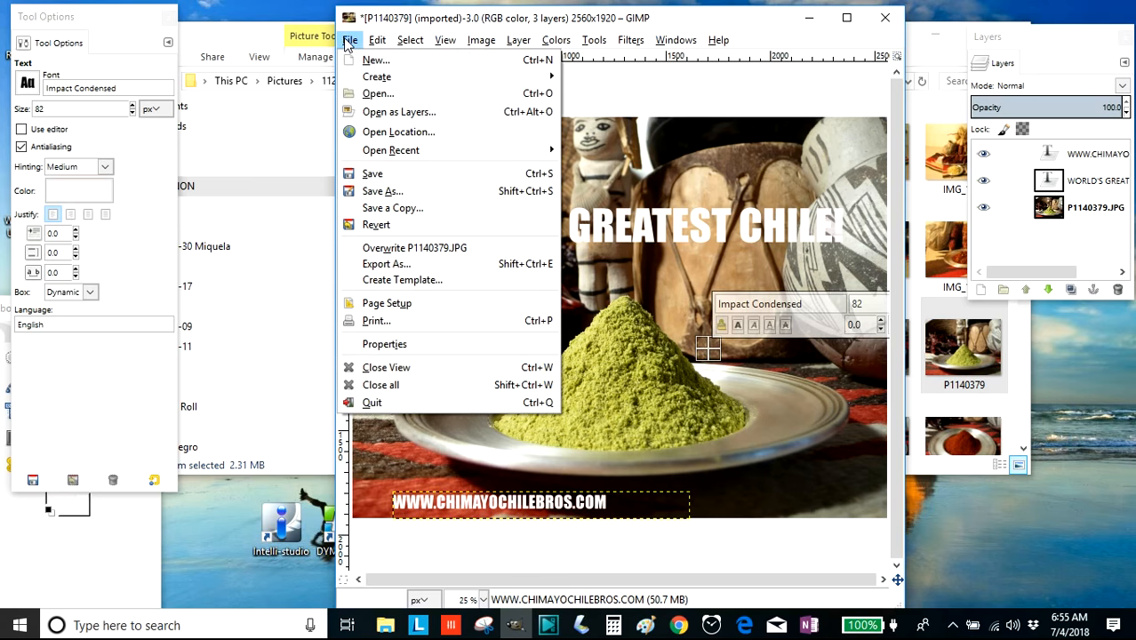
click(368, 174)
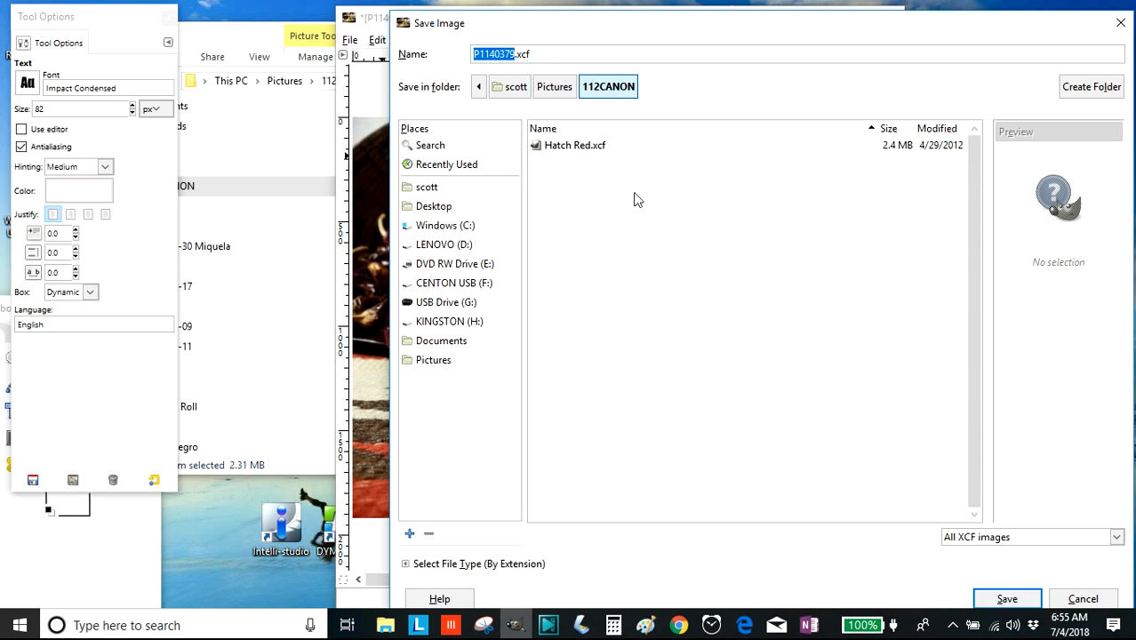
text(cHILE aD)
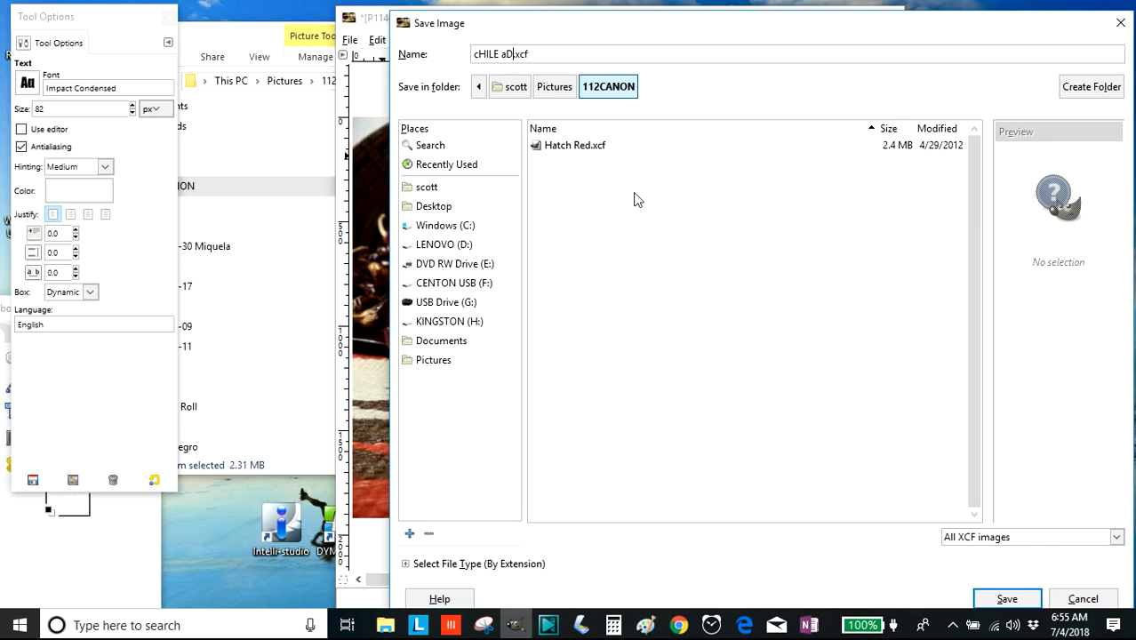
key(BackSpace)
key(BackSpace)
key(BackSpace)
key(BackSpace)
key(BackSpace)
key(BackSpace)
key(BackSpace)
key(BackSpace)
key(Caps_Lock)
text(Chile Ad)
click(428, 208)
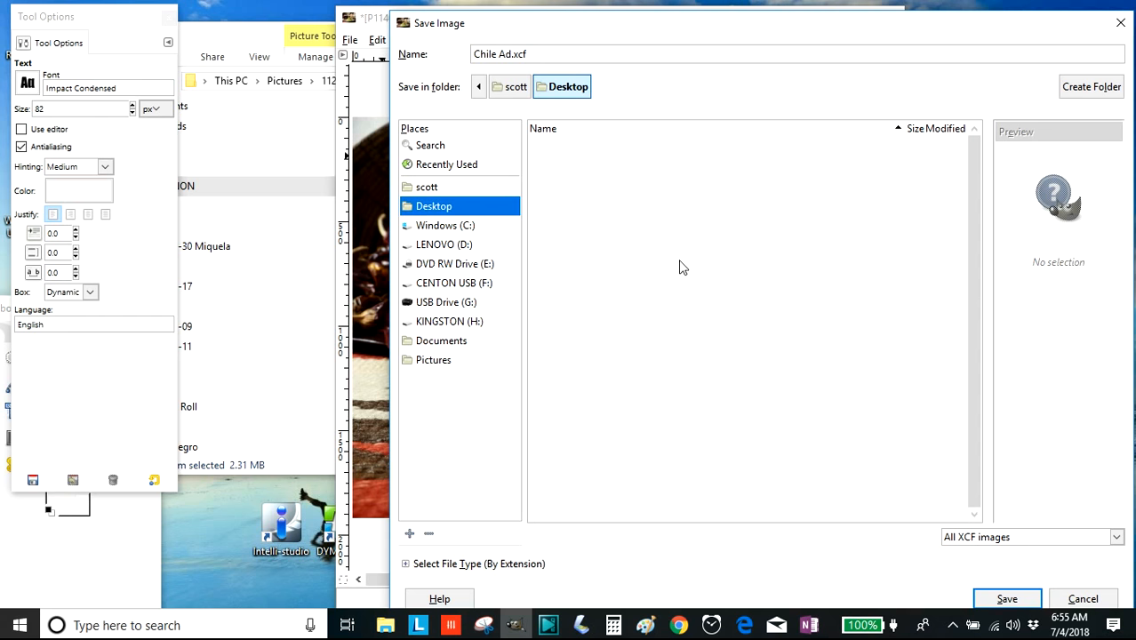
click(1032, 603)
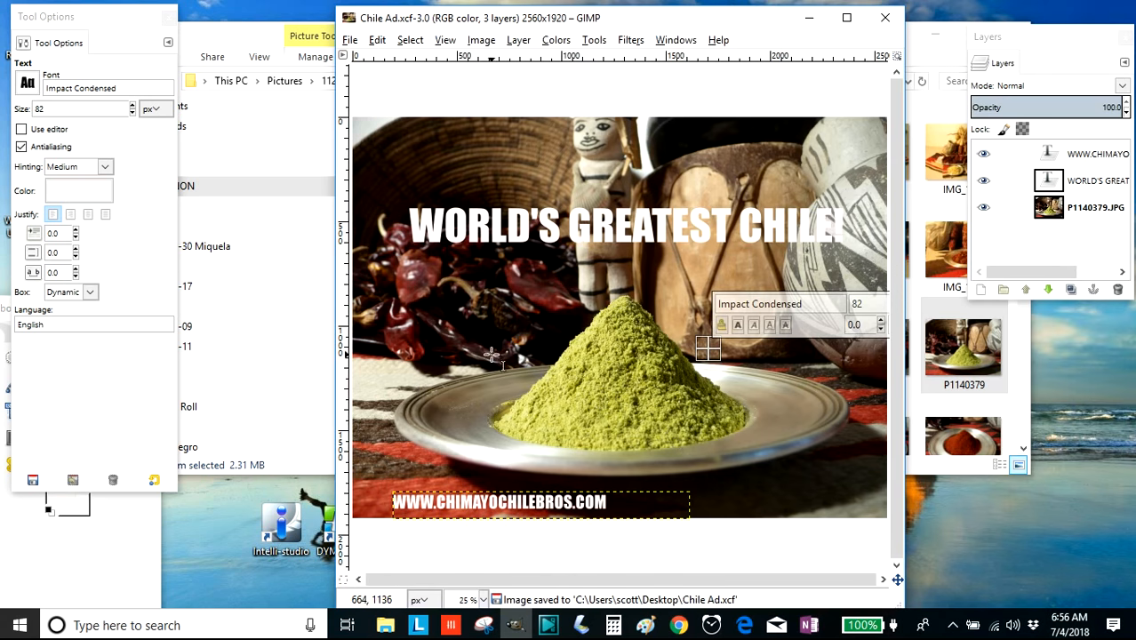
Scale the whole image down proportionally to 871 × 653 px.
click(349, 41)
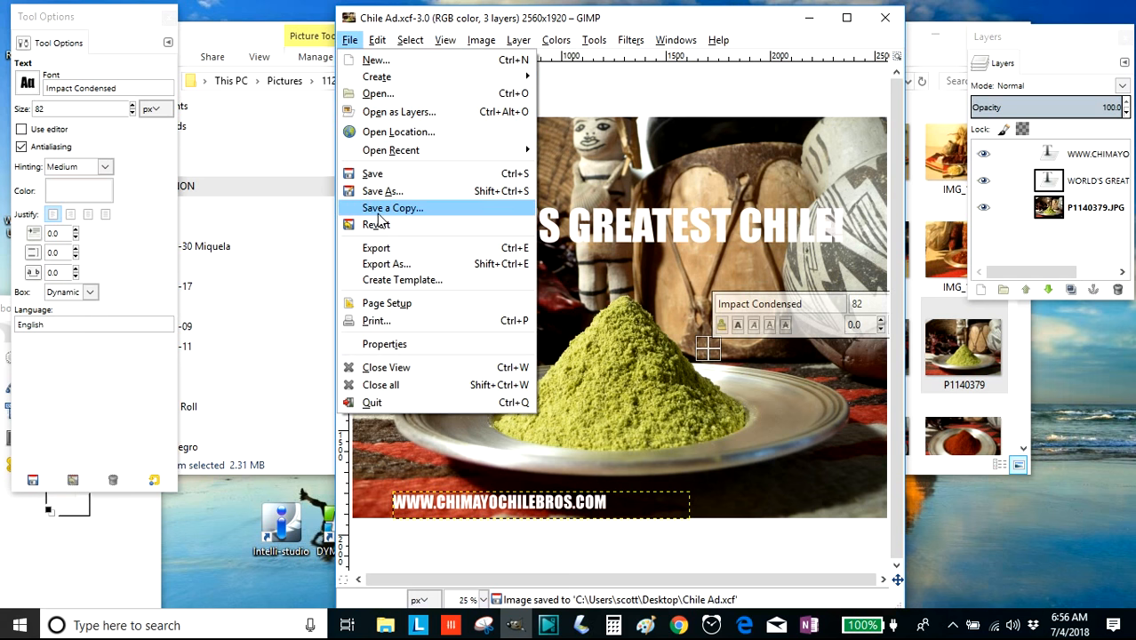
click(635, 100)
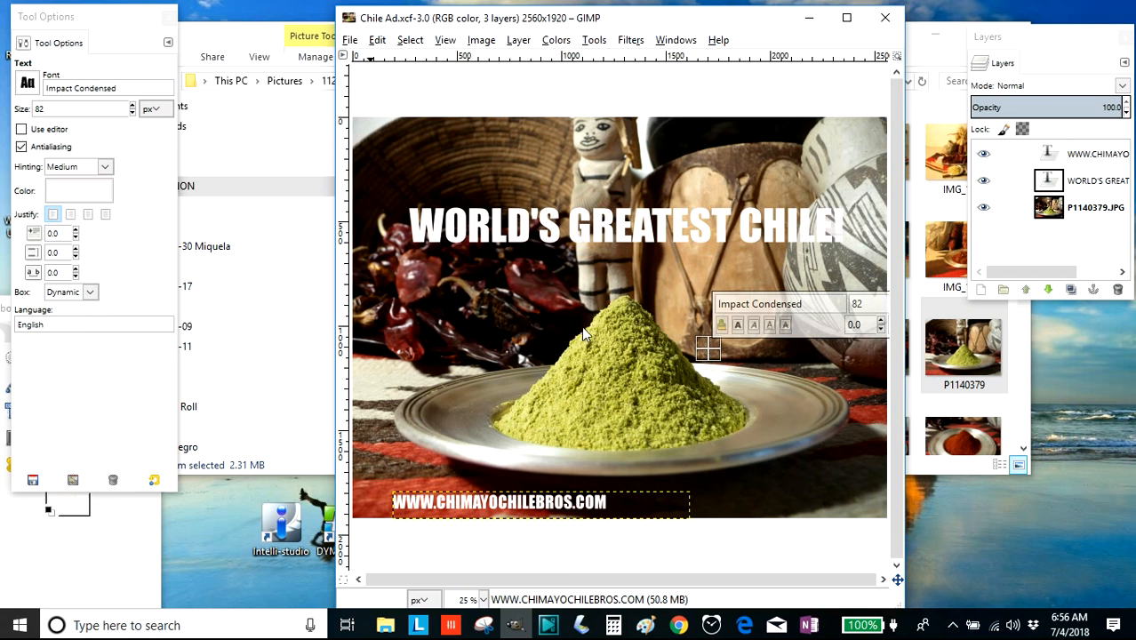
click(484, 42)
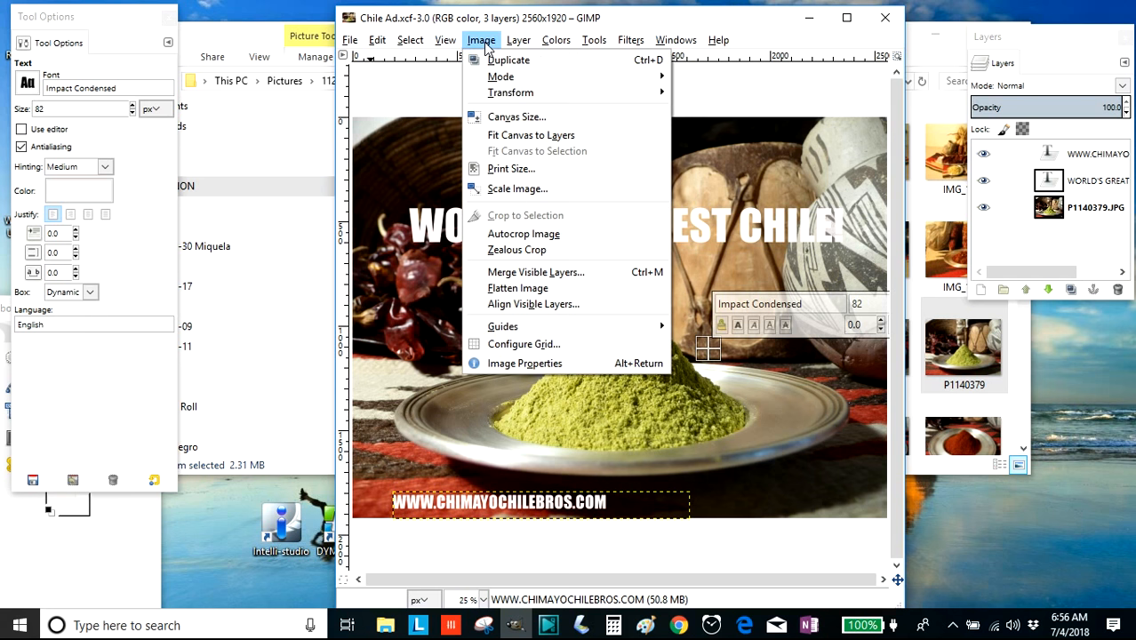
click(514, 189)
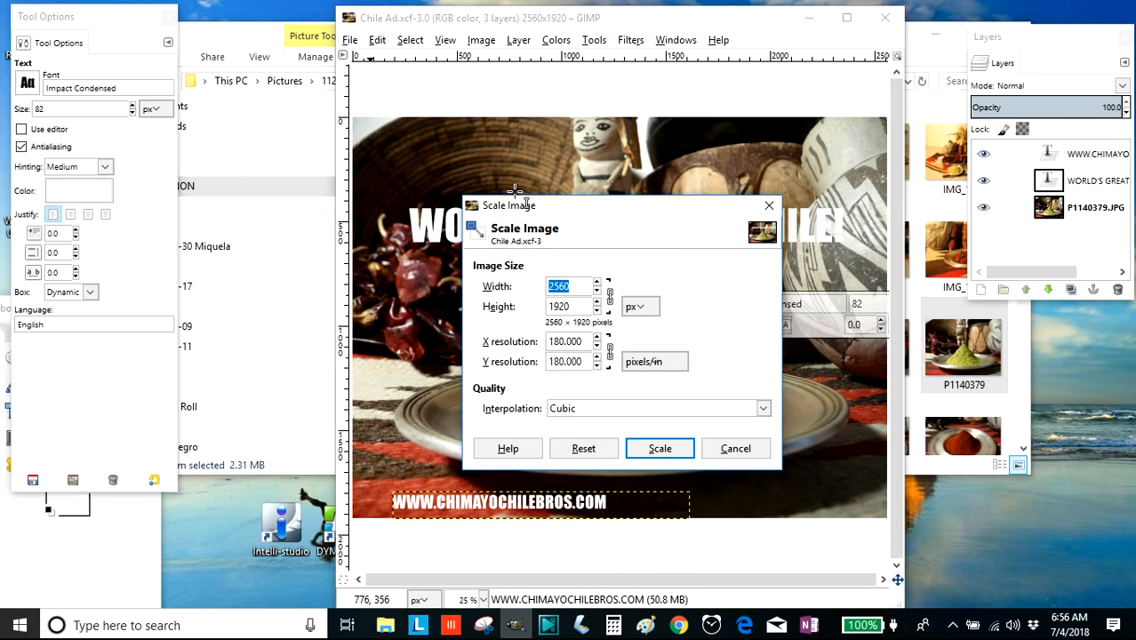
drag(597, 290, 597, 290)
click(596, 283)
click(597, 283)
click(673, 455)
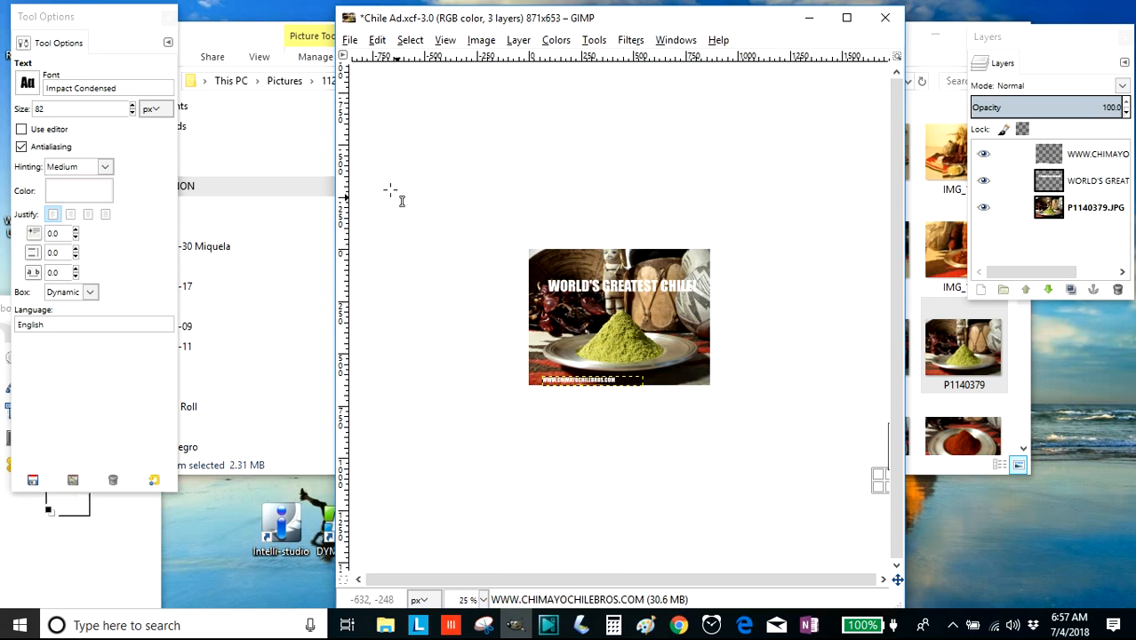
Export the scaled image to the Desktop as "Chile Ad.JPG" with a JPEG quality of 93.
click(346, 42)
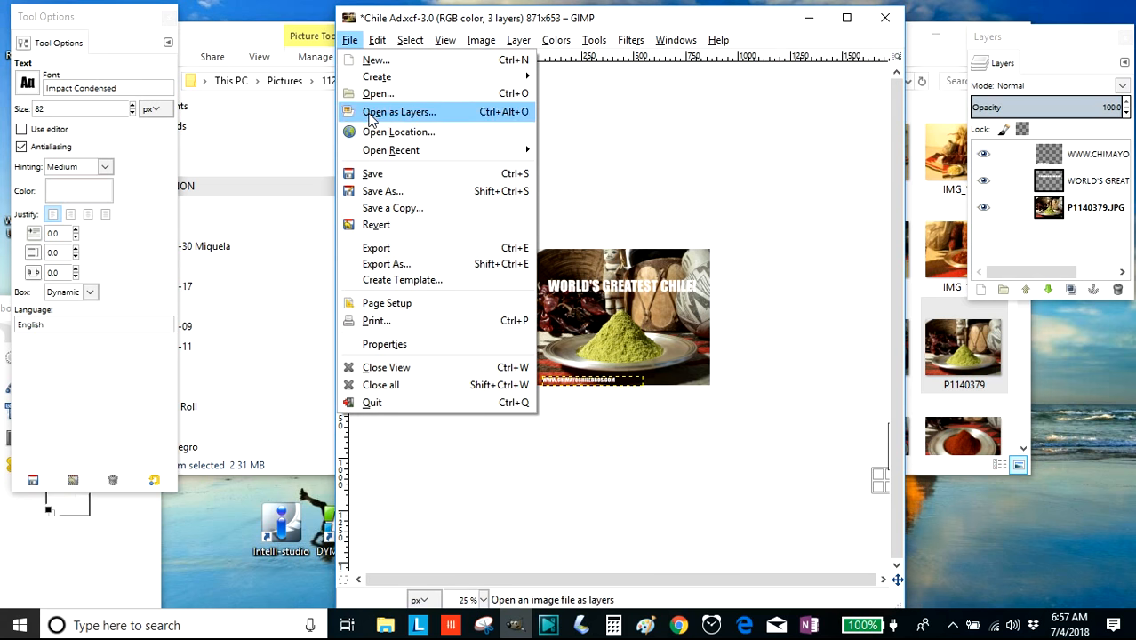
click(388, 265)
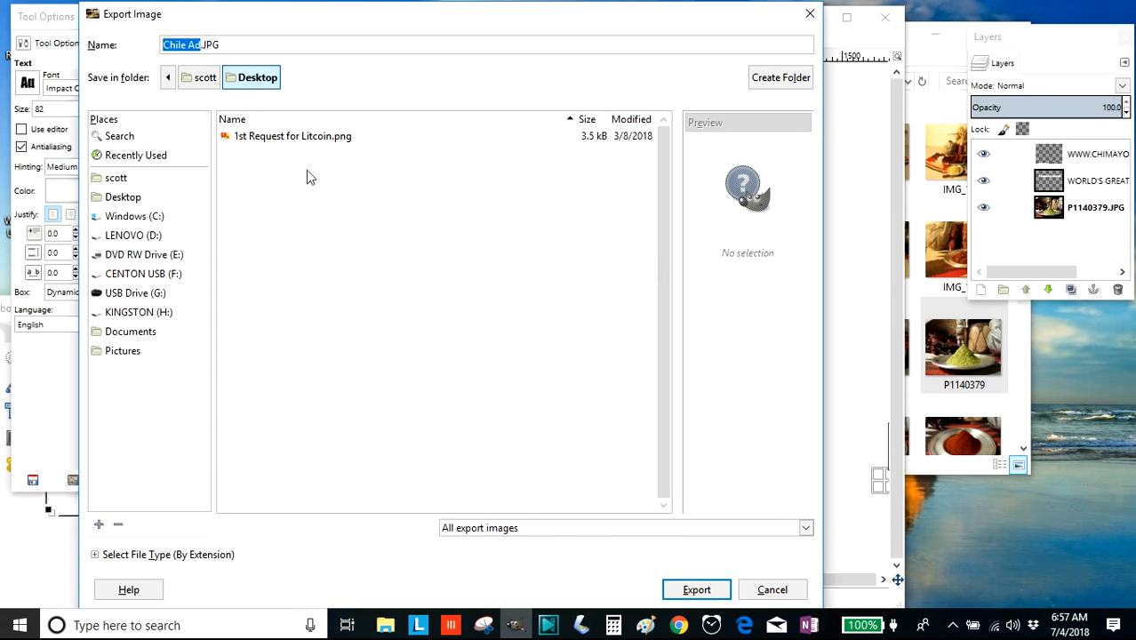
click(98, 555)
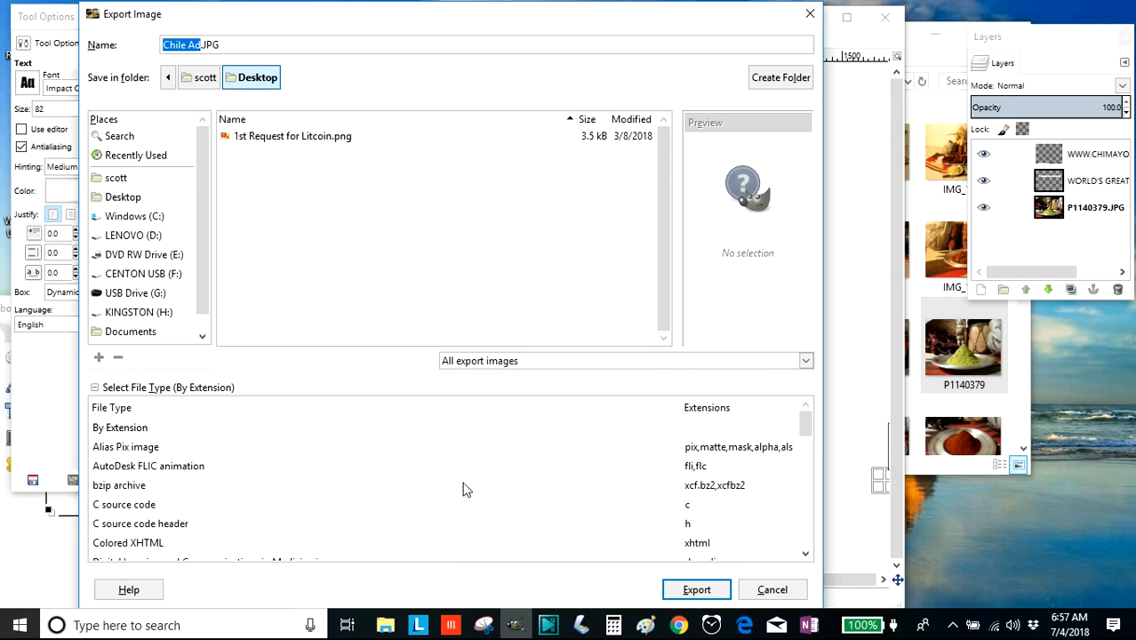
mouse_move(805, 430)
mouse_down()
mouse_move(796, 544)
mouse_move(785, 506)
mouse_move(794, 413)
mouse_up()
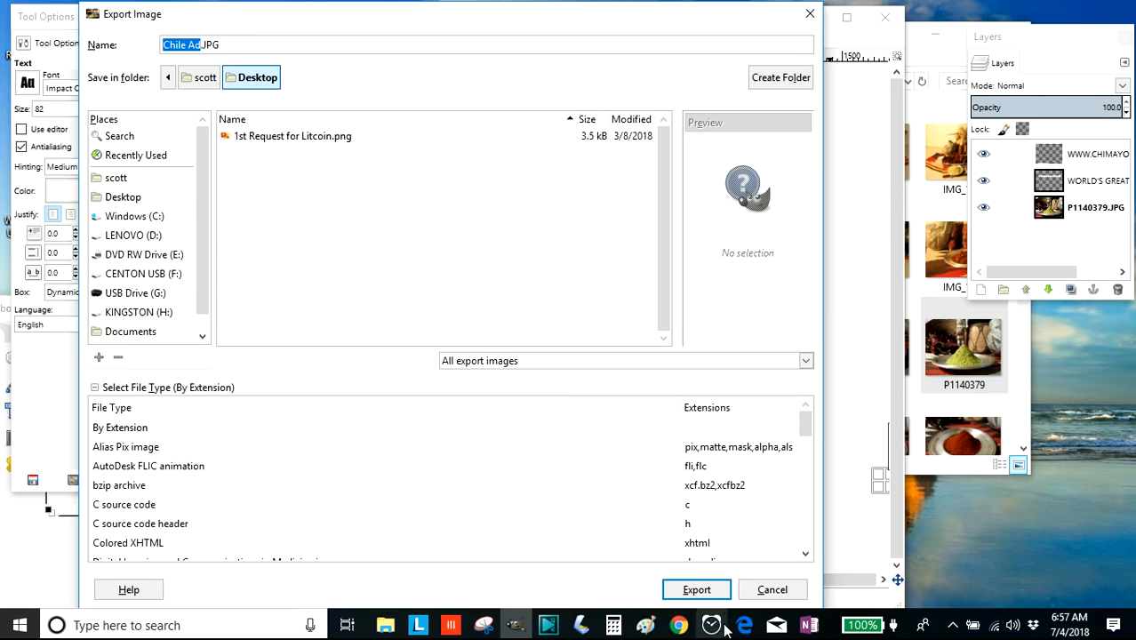
click(697, 594)
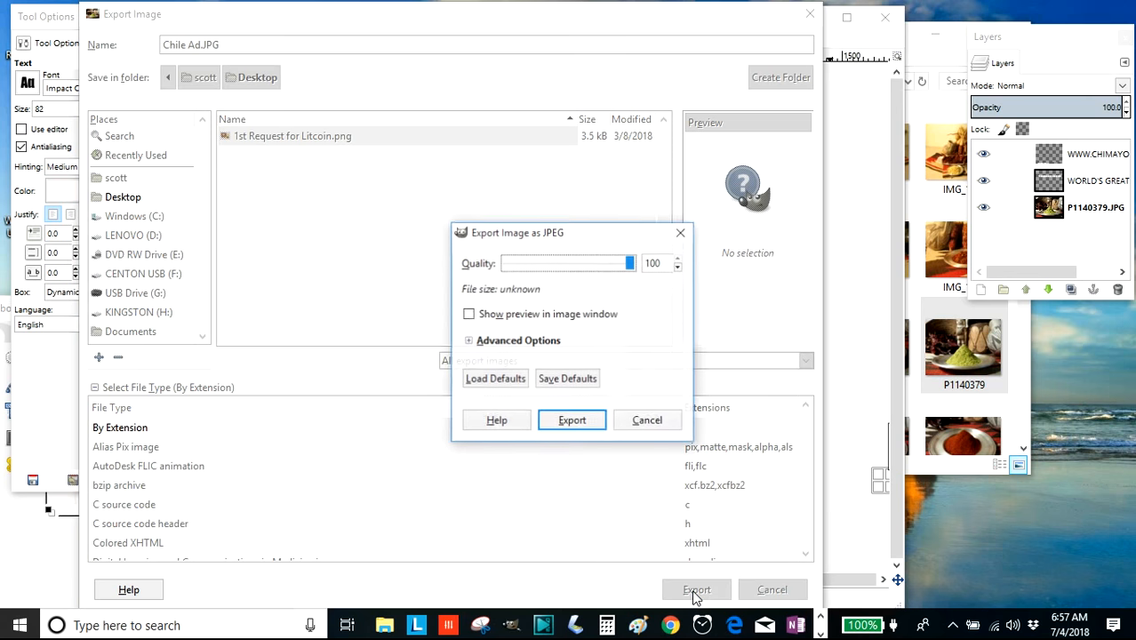
drag(632, 264, 621, 264)
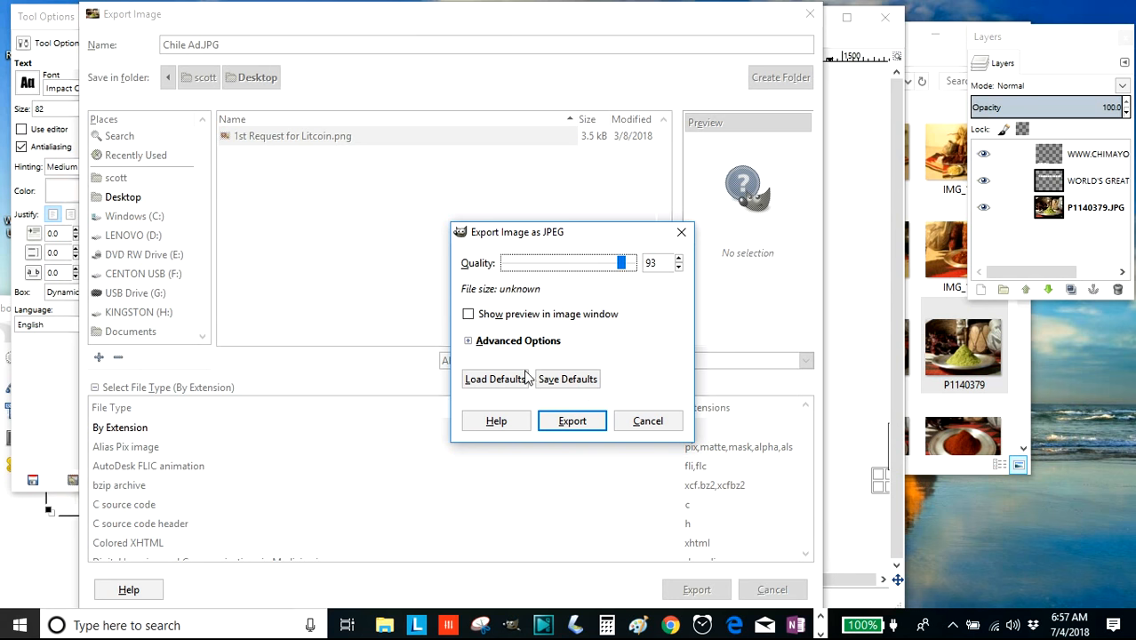
click(575, 423)
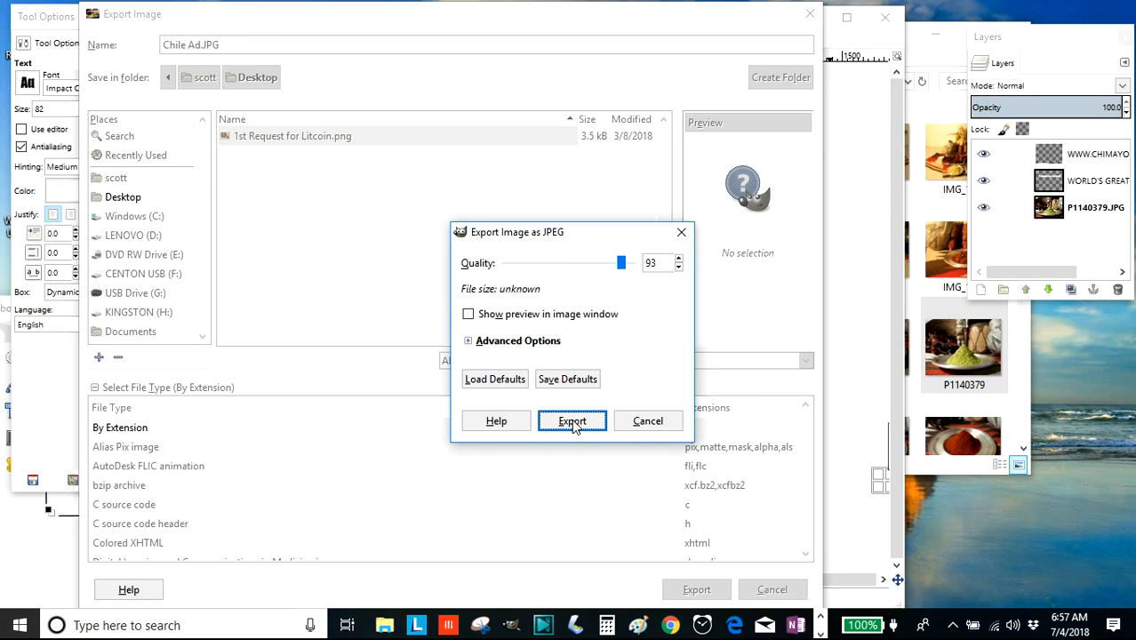
click(574, 423)
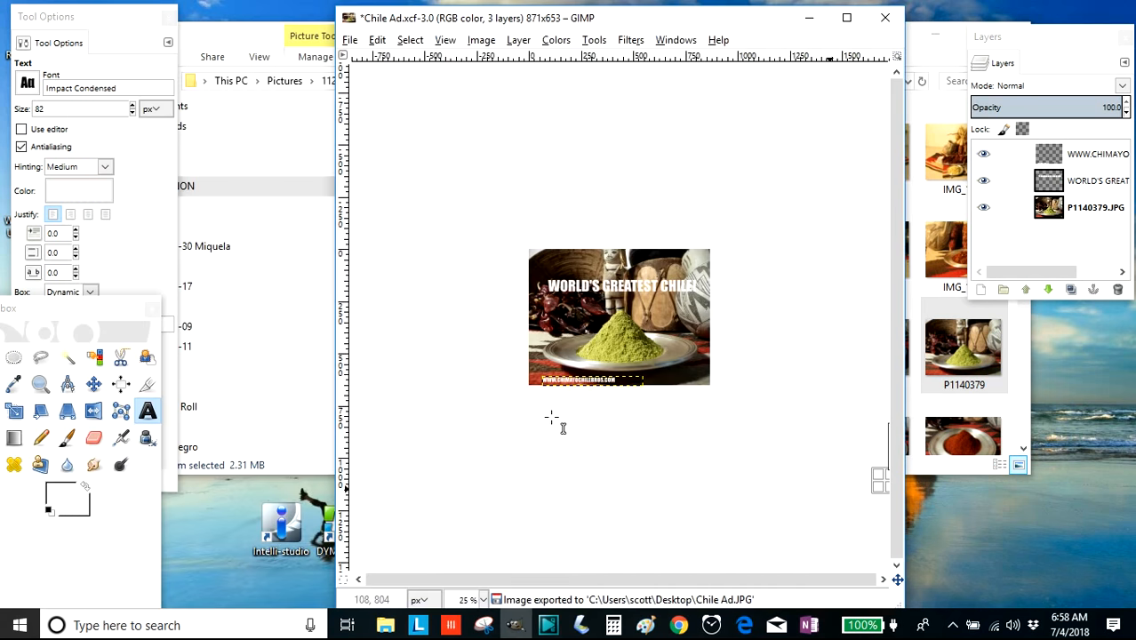
Switch to the desktop, move the exported Chile Ad picture to an empty area and open it for viewing.
click(810, 18)
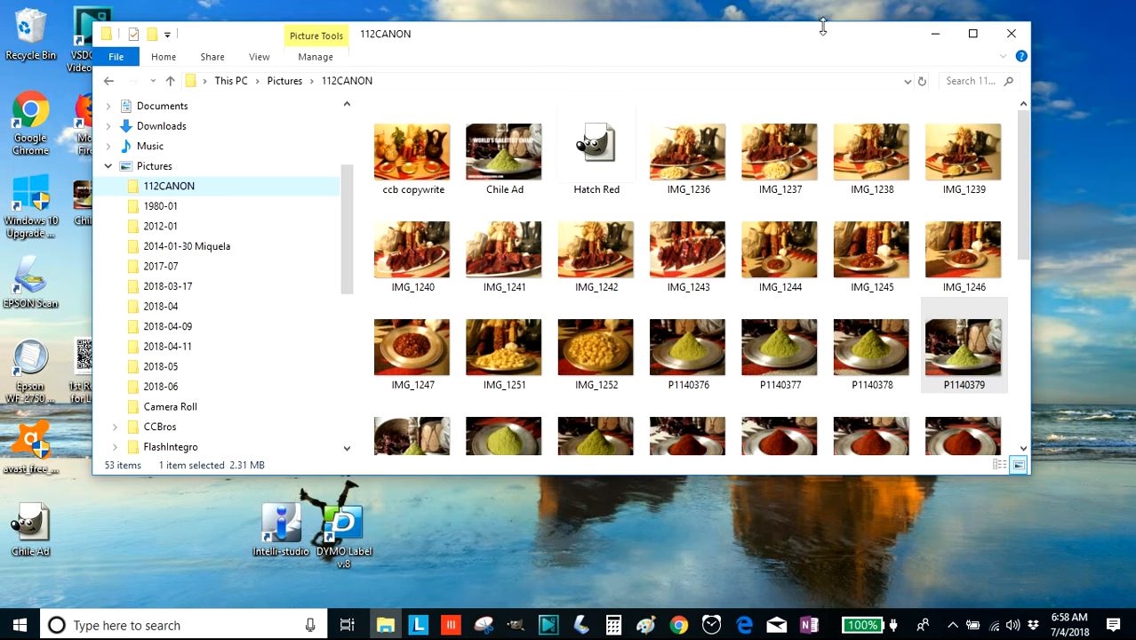
click(937, 35)
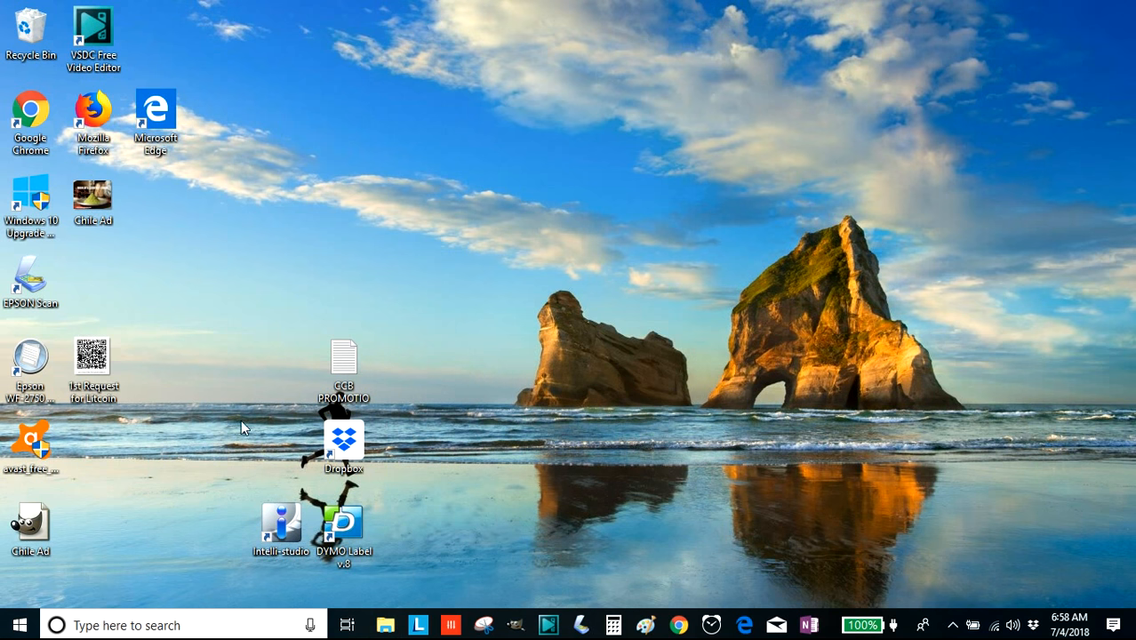
drag(94, 195, 727, 281)
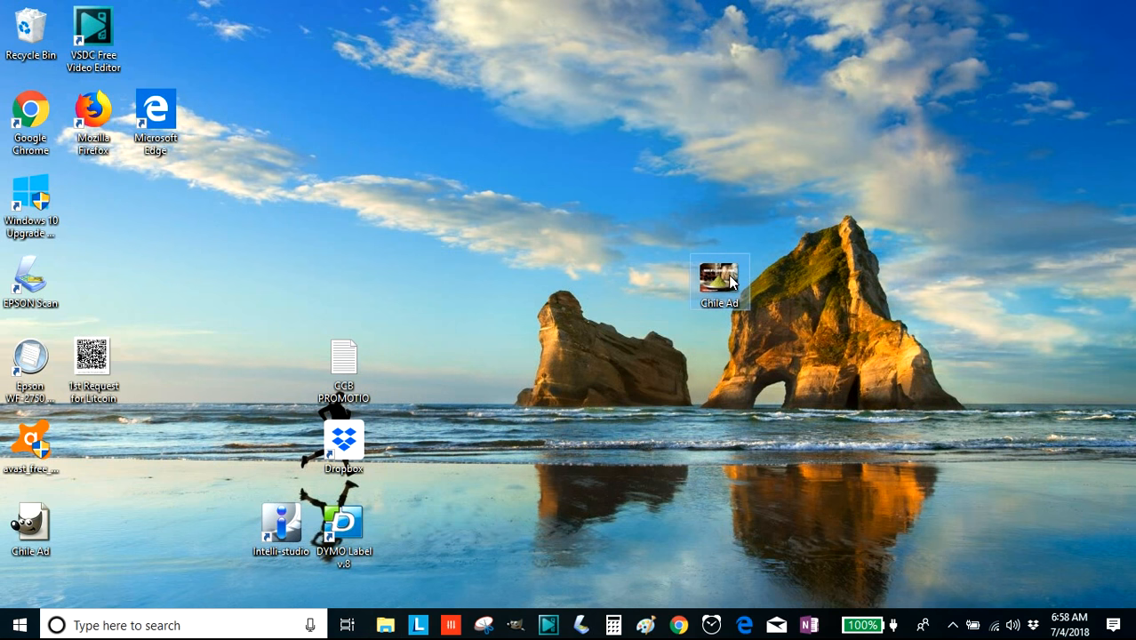
double_click(720, 279)
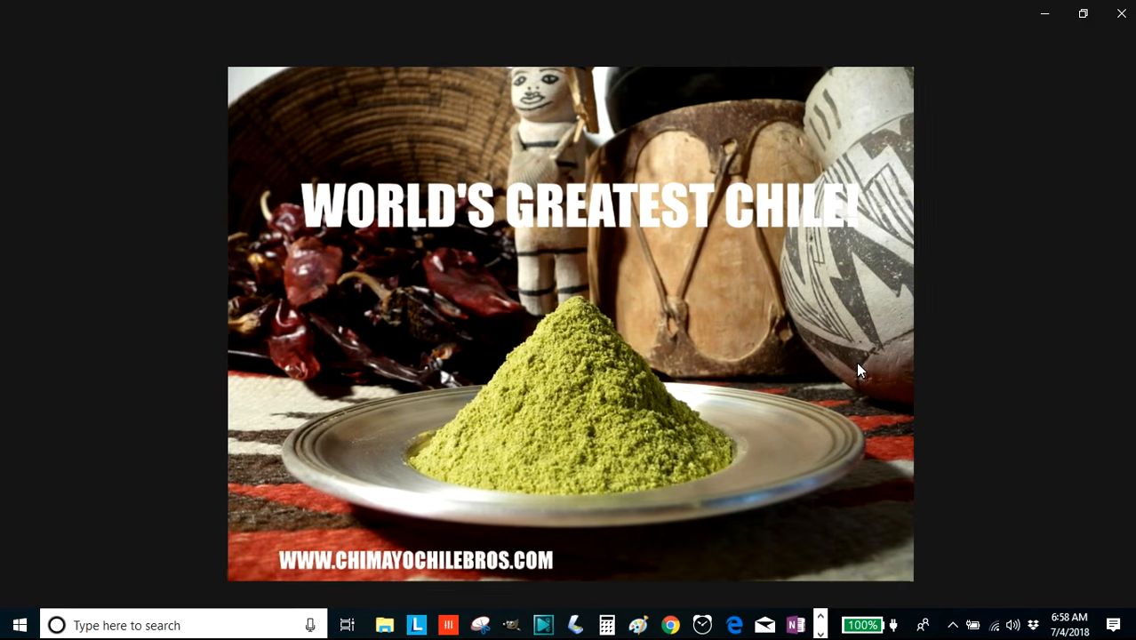